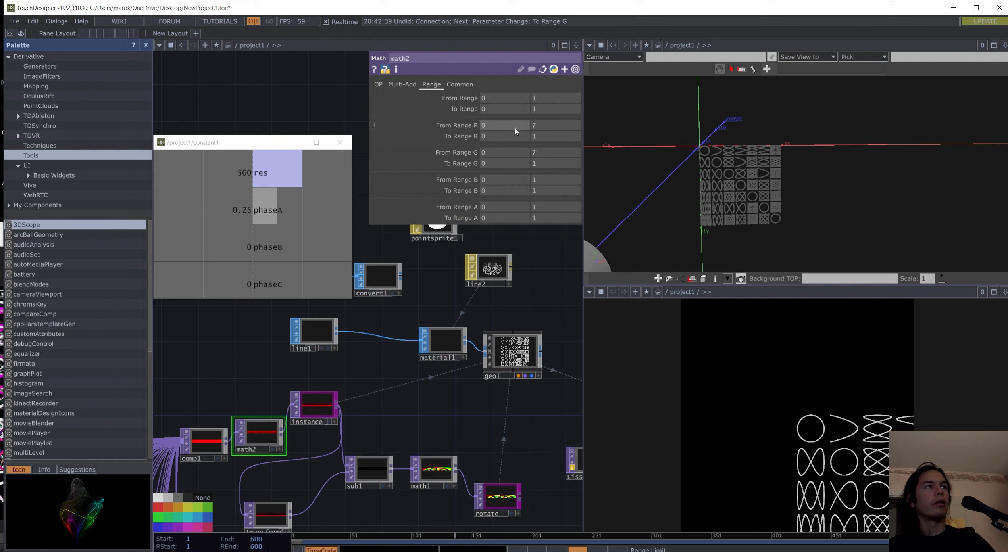
Step: Set math2's To Range G to 1 and 2
click(514, 164)
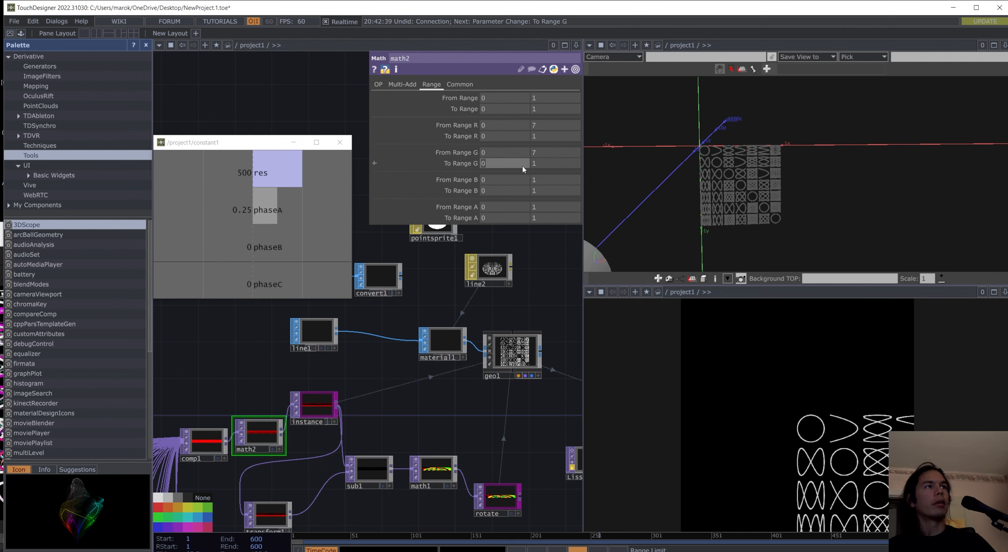
text(1)
key(Tab)
text(2)
key(Return)
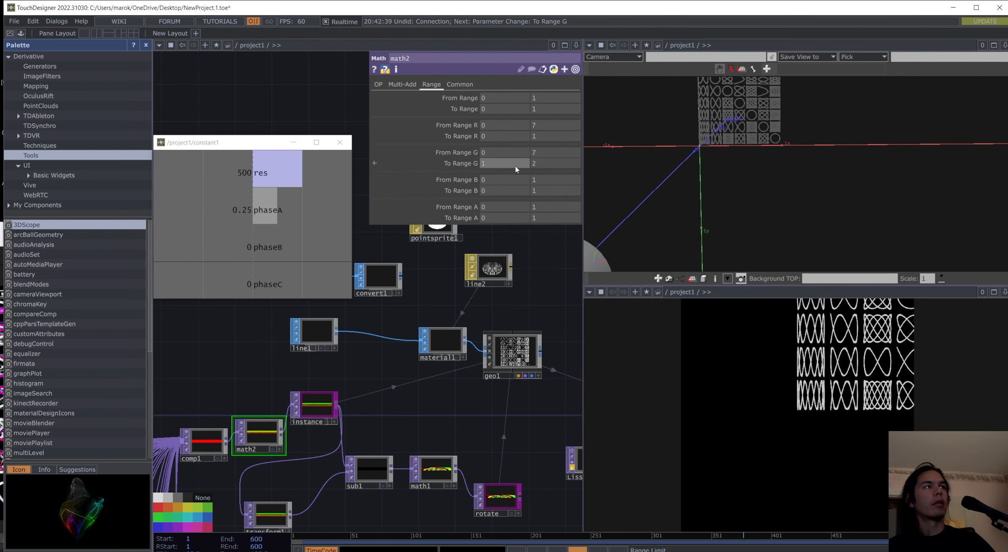
scroll(719, 123, up, 5)
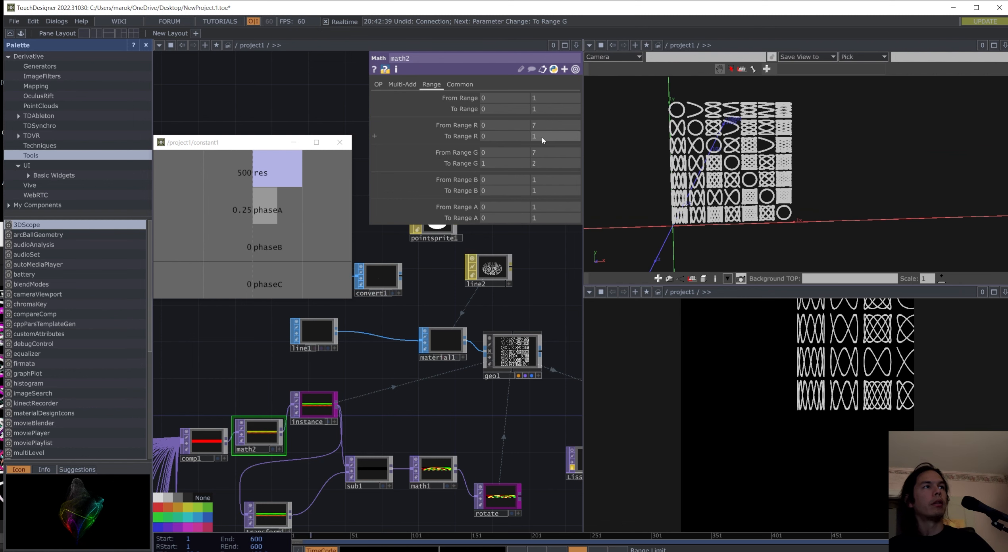
Step: Set math2's To Range R to -0.5 and 0.5 to shift the curve table horizontally
drag(507, 140, 492, 141)
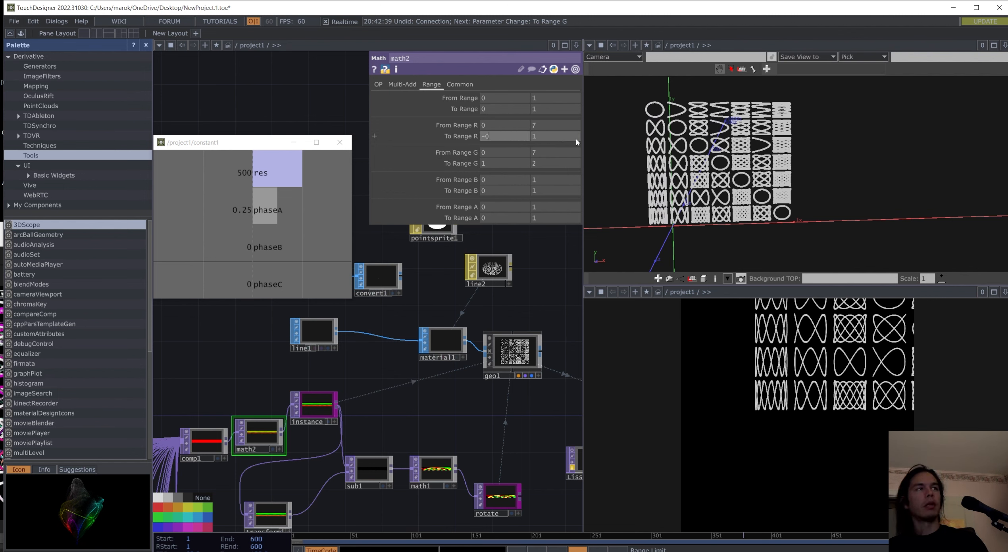
drag(575, 138, 572, 139)
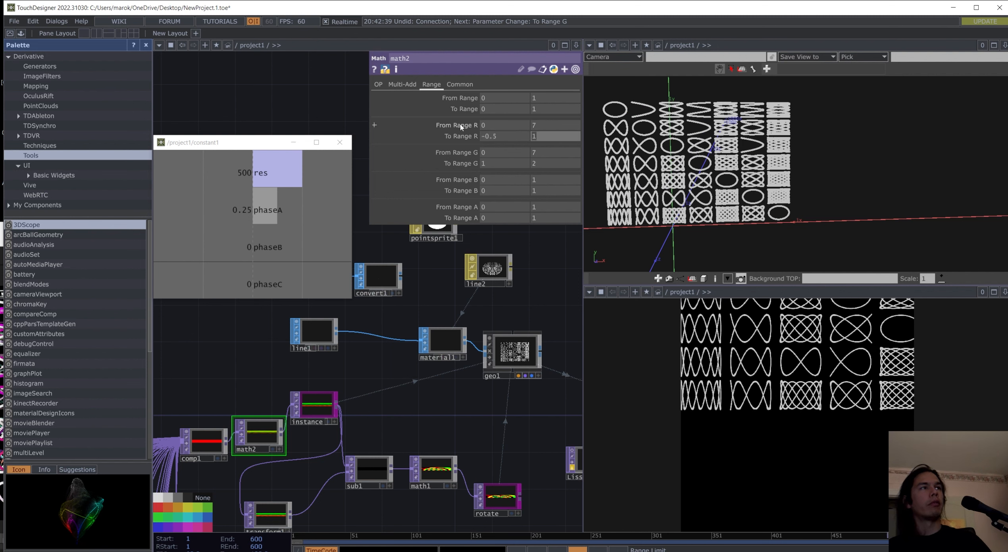
text(0.5)
key(Return)
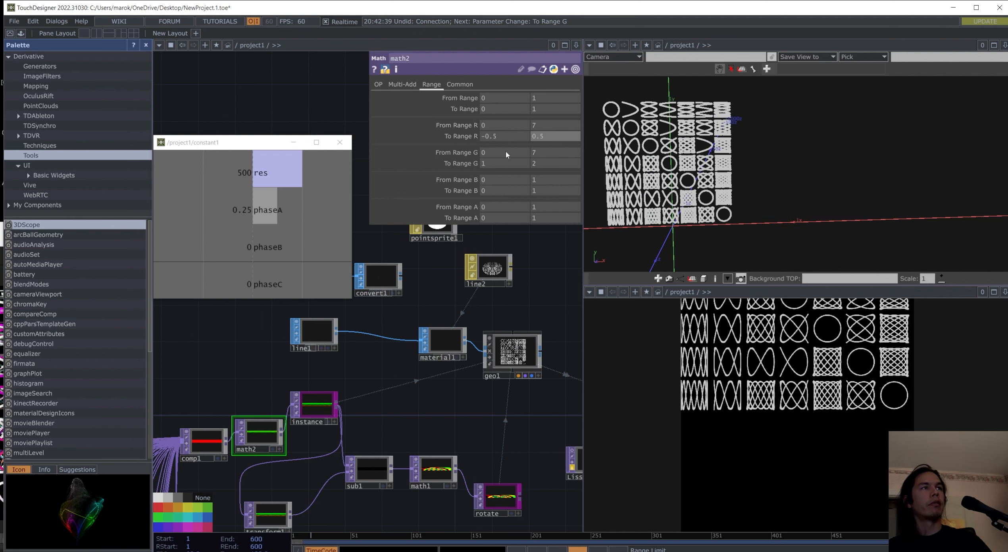
Step: Set math2's To Range G to 0.5 and 1.5 to shift the curve table vertically
click(485, 165)
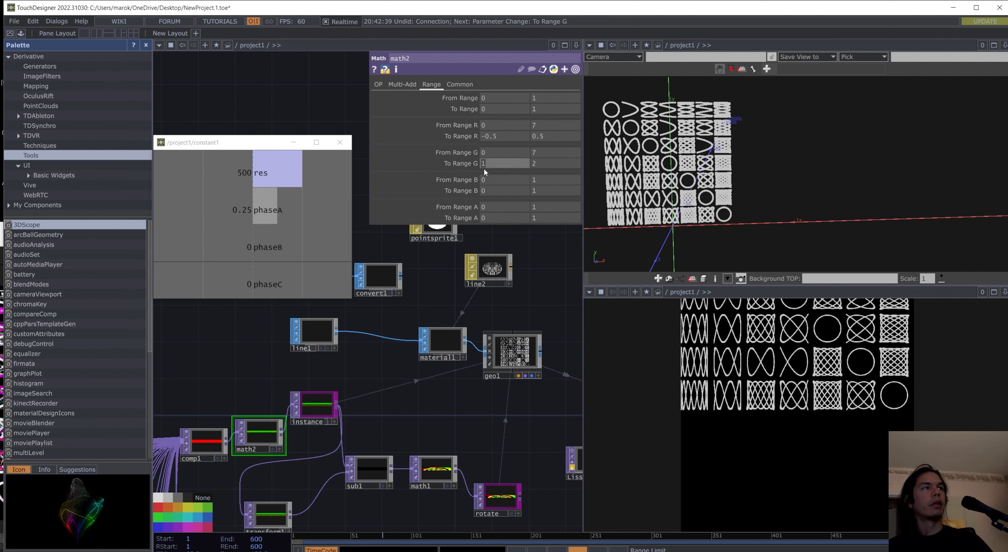
text(.5)
key(Return)
click(537, 165)
key(BackSpace)
text(1)
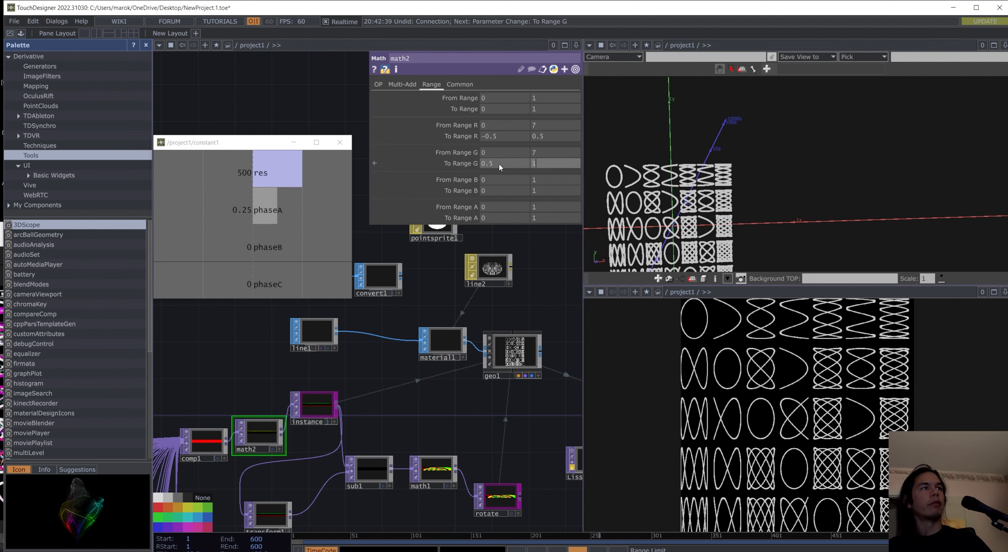
key(Return)
click(542, 165)
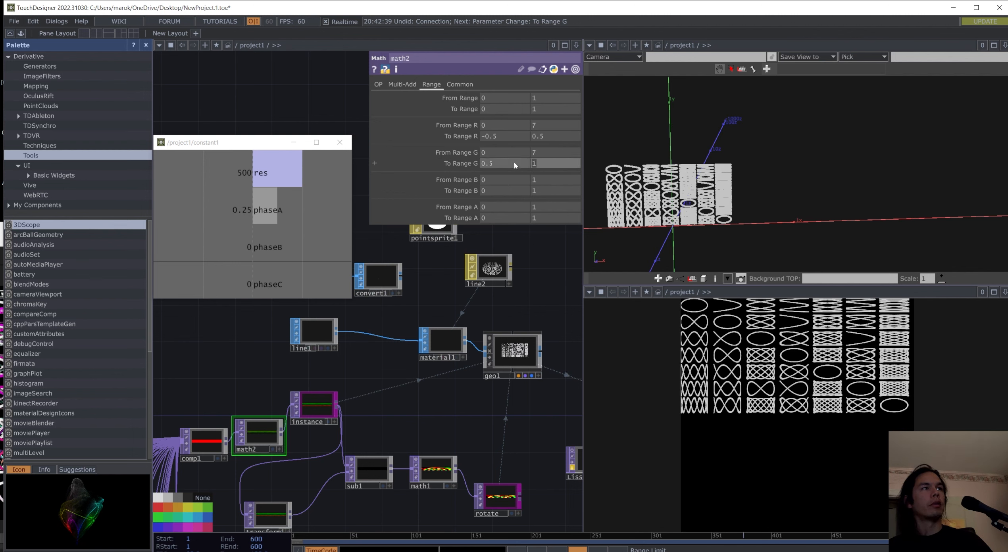
text(.5)
key(Return)
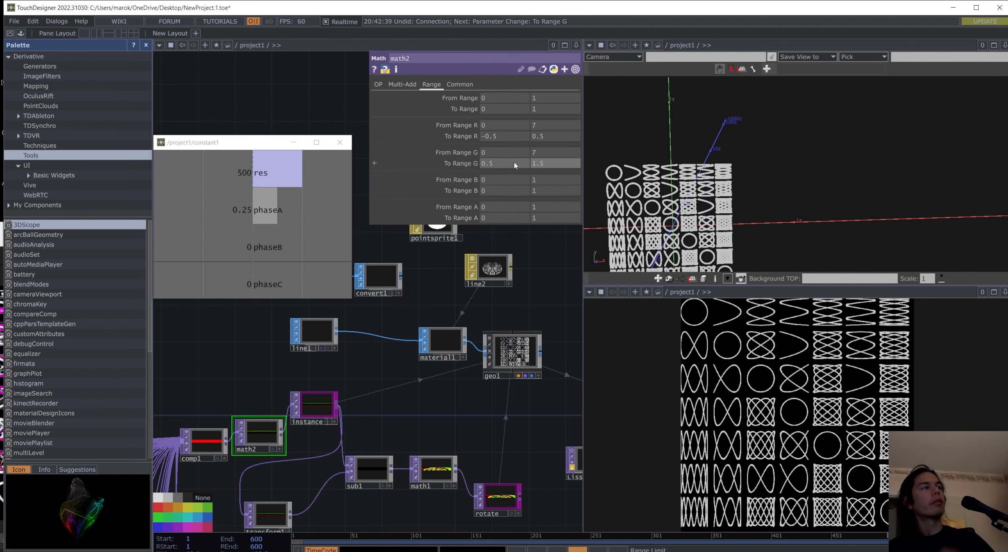
Step: Test phaseA values of 0.22 and 0 in constant1, and set phaseA back to 0.25
drag(566, 417, 448, 425)
scroll(448, 425, down, 5)
scroll(242, 387, up, 5)
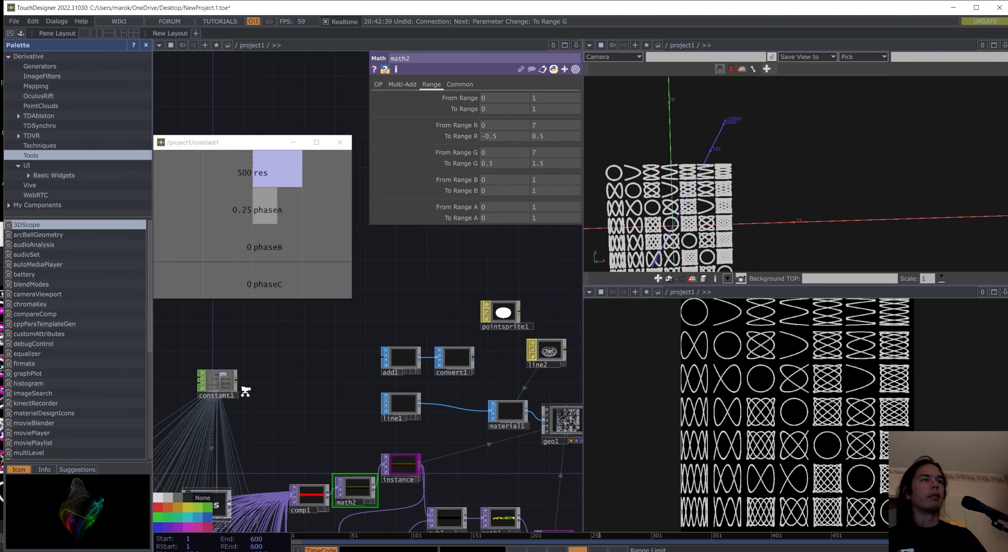
click(235, 388)
mouse_move(551, 110)
mouse_down()
mouse_move(571, 114)
mouse_move(552, 112)
mouse_up()
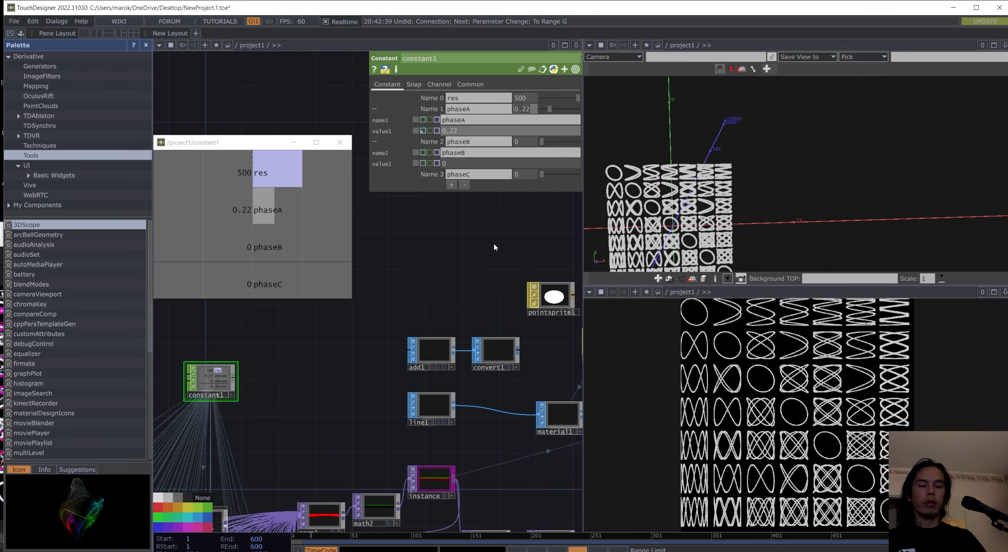
text(0)
drag(470, 407, 416, 306)
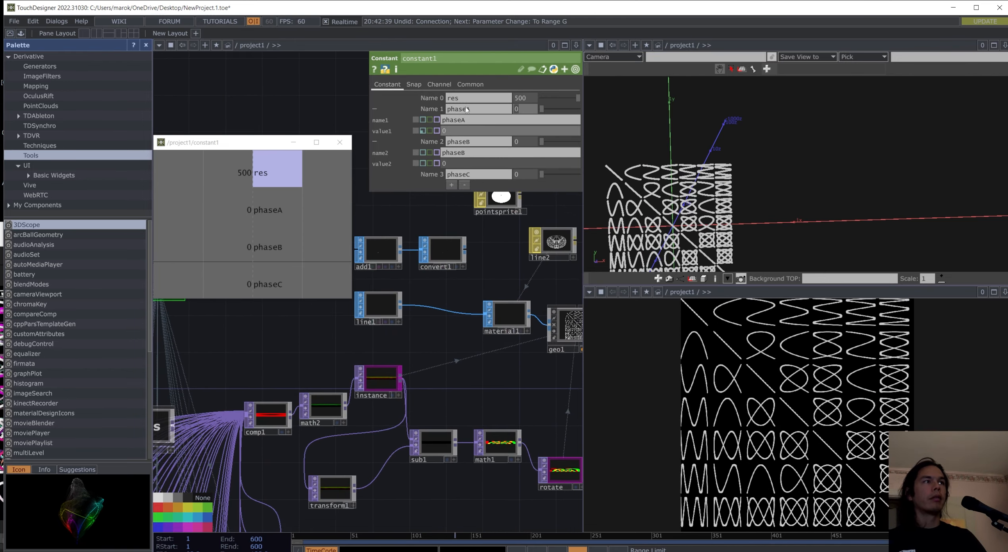
text(.25)
key(Return)
scroll(489, 405, down, 3)
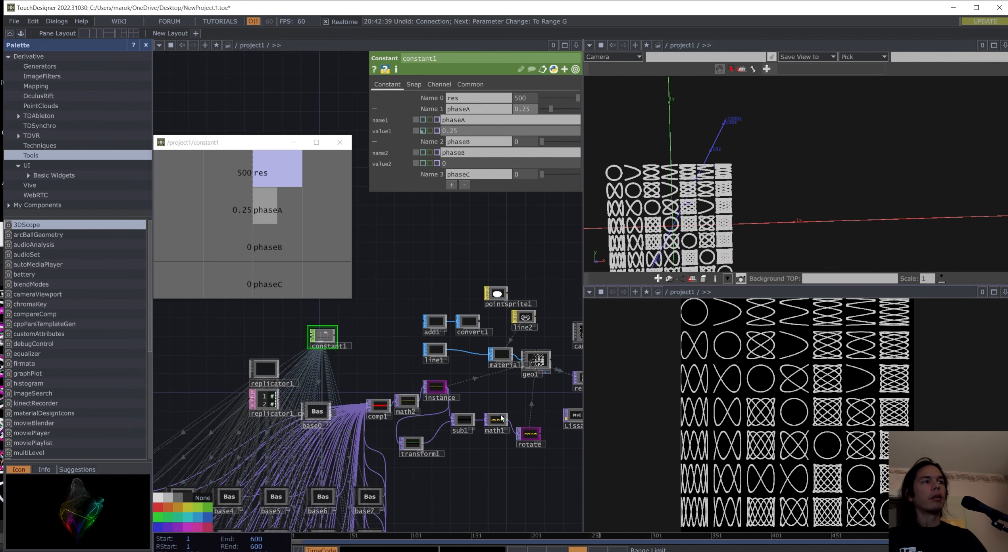
Step: Add a Noise TOP fed by the rotate output and place it below rotate
scroll(506, 445, up, 3)
drag(500, 463, 423, 465)
scroll(465, 464, up, 2)
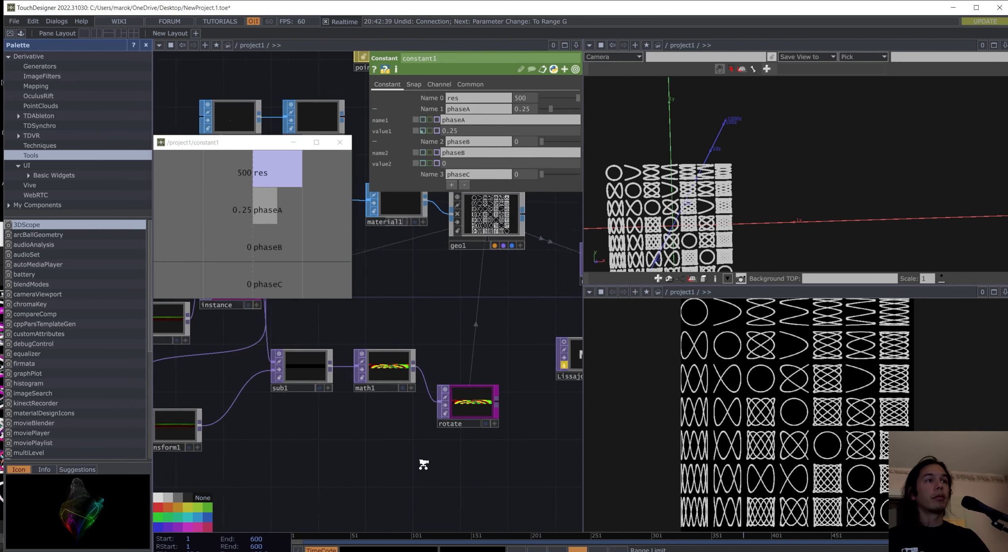
scroll(424, 460, down, 2)
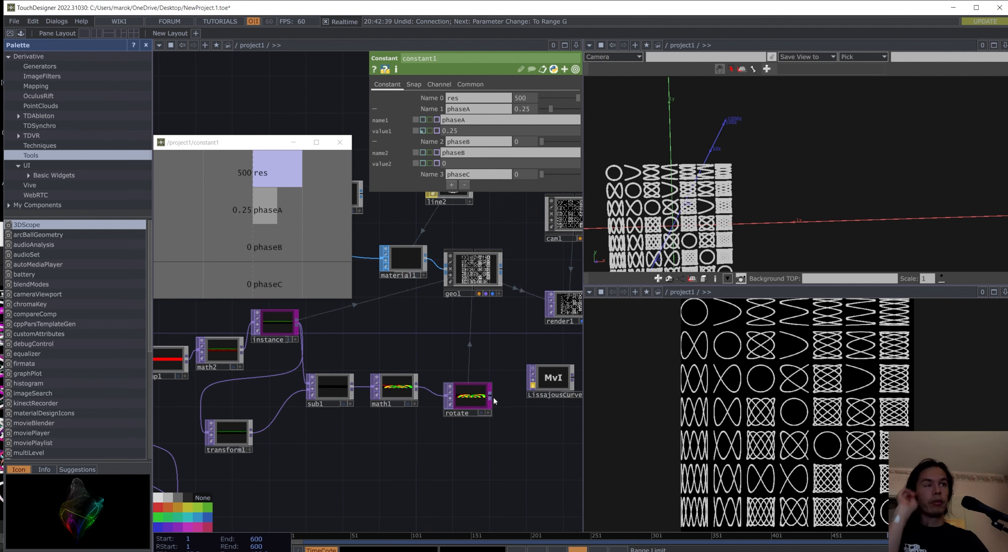
right_click(492, 397)
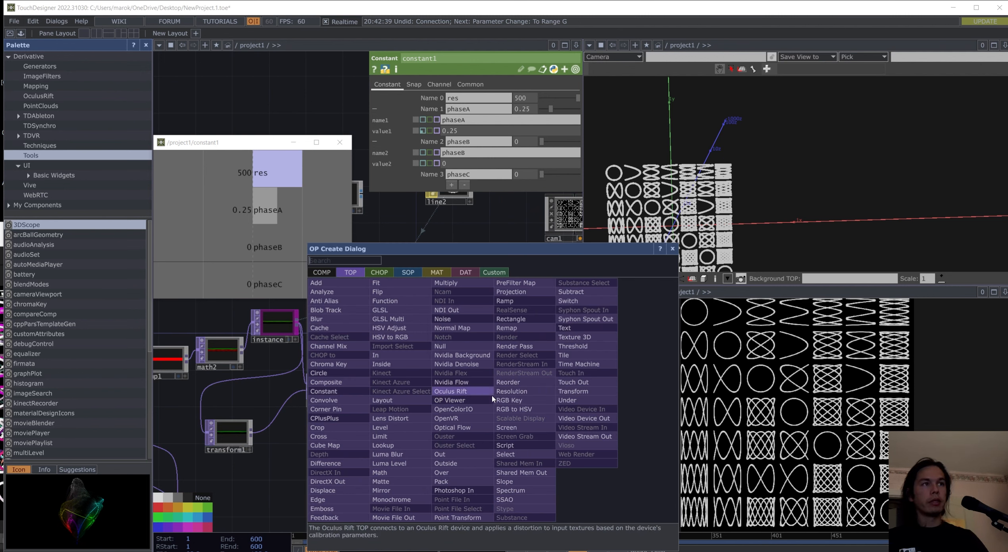
text(noi)
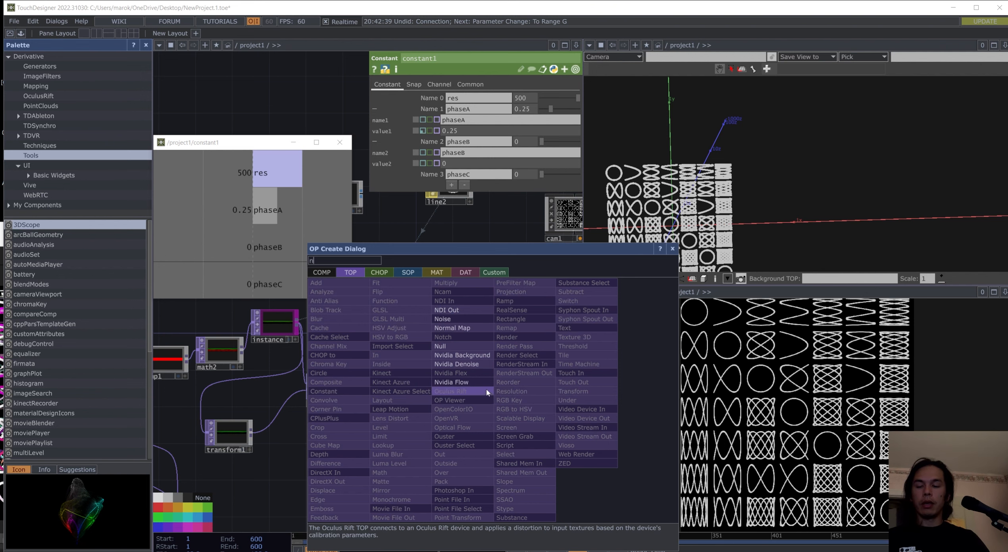
click(457, 320)
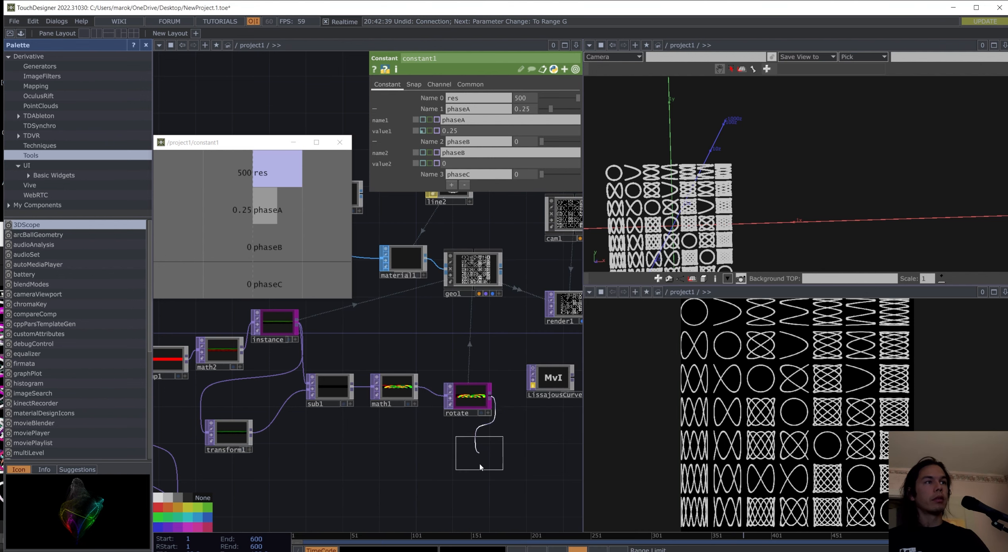
click(426, 465)
scroll(440, 453, up, 4)
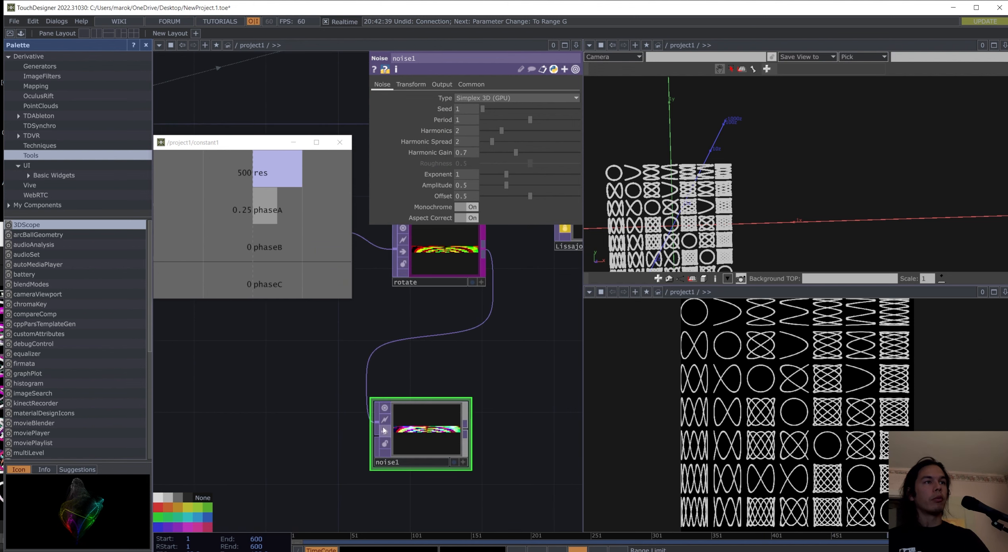
Step: Insert a Monochrome TOP between rotate and noise1, and also connect its output to noise1's second input
key(Tab)
text(mono)
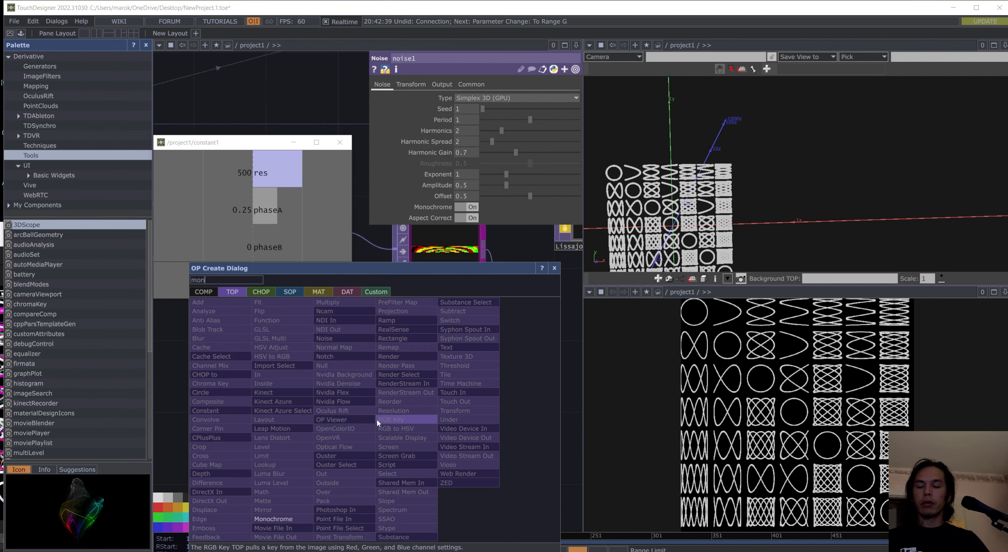
click(296, 518)
click(289, 416)
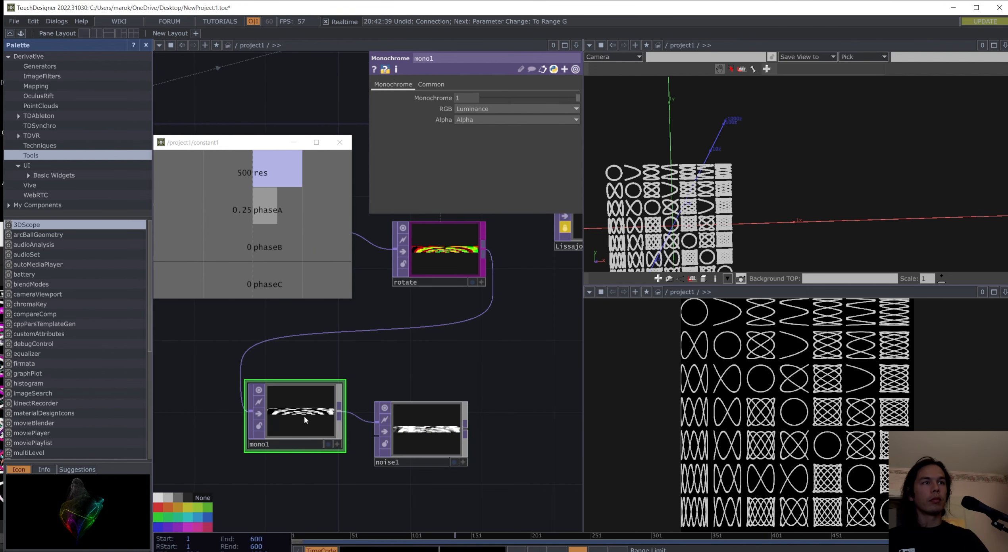
drag(304, 420, 407, 448)
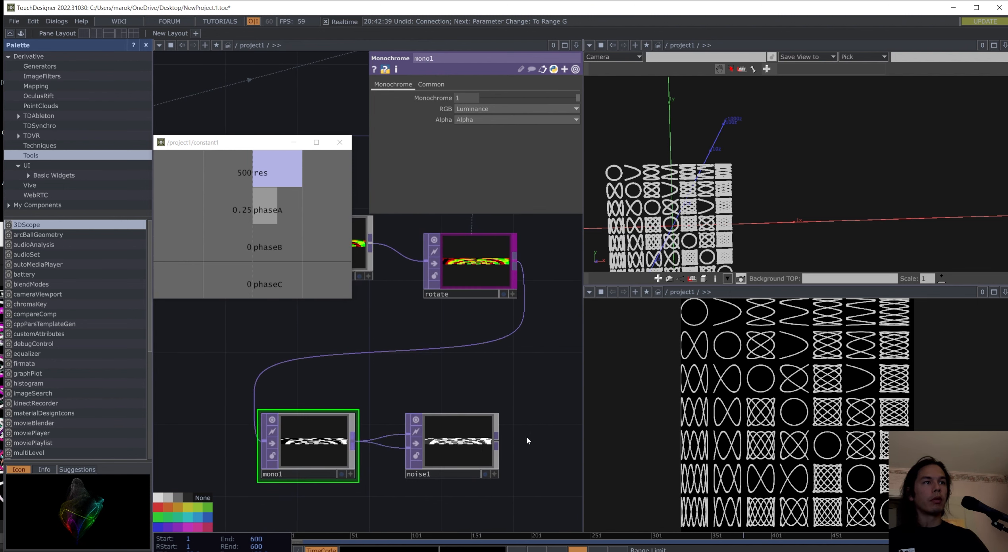
Step: Turn off Monochrome on noise1 and set its Offset to 1
click(470, 446)
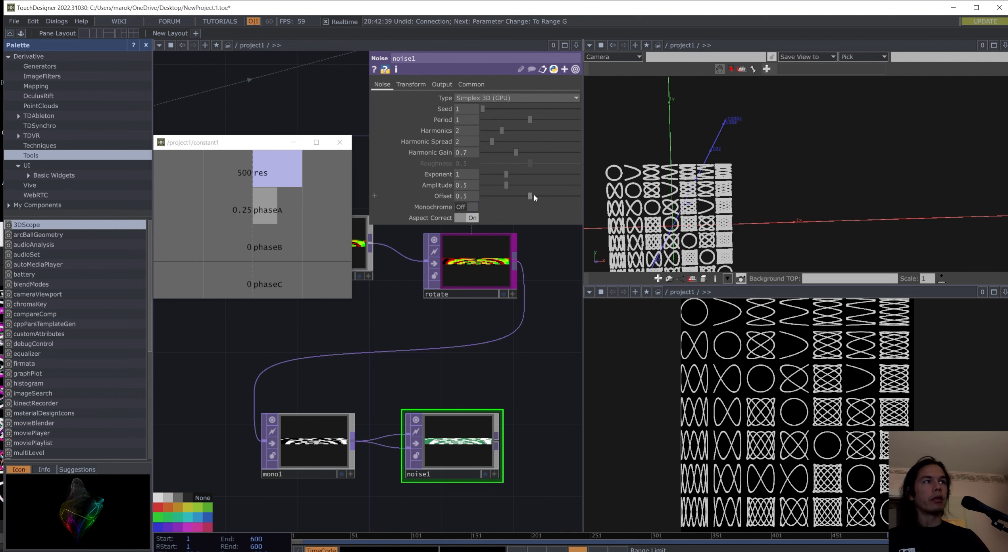
drag(537, 410, 358, 400)
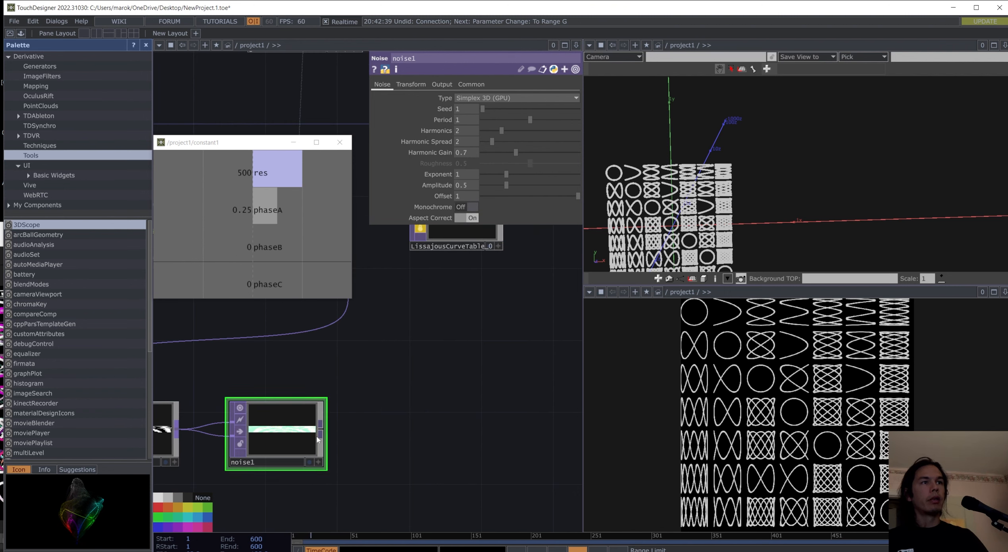
Step: Append a Null TOP after noise1
right_click(321, 437)
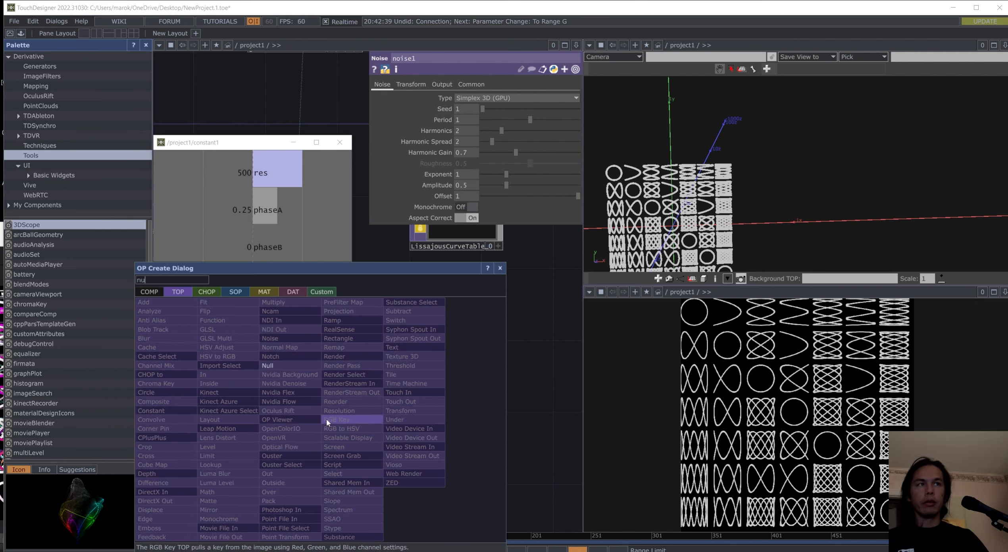
click(326, 419)
right_click(320, 423)
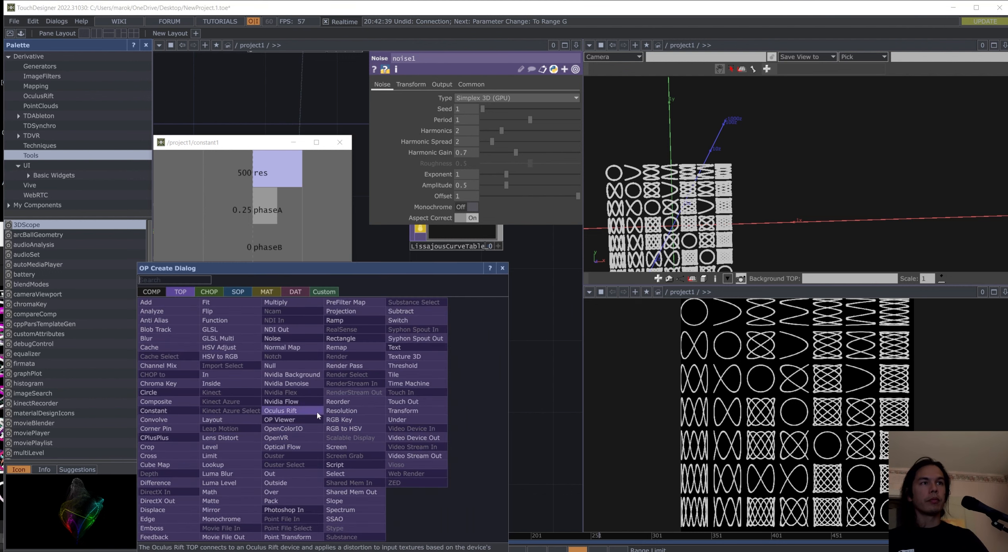
click(295, 369)
click(429, 434)
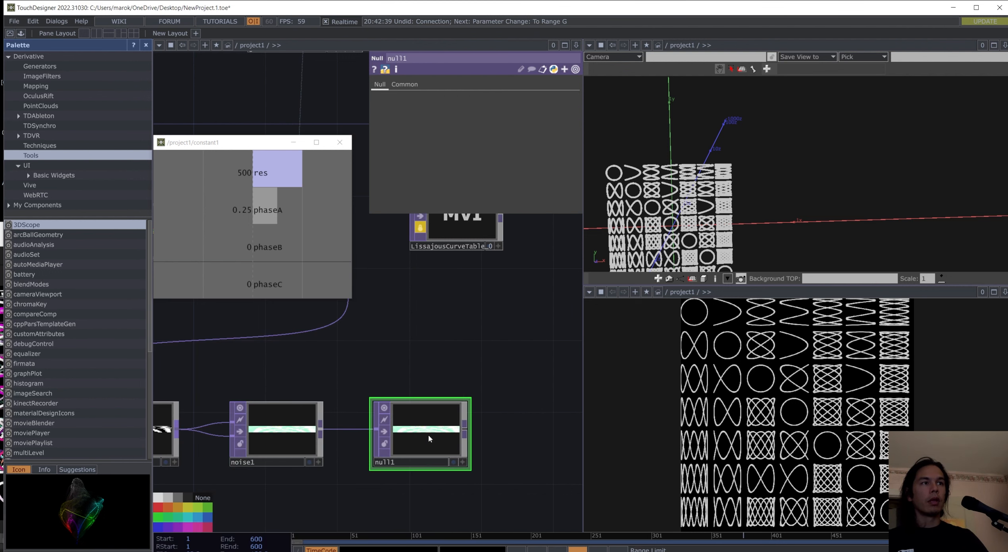
Step: Tint the new Null node purple and rename it color
key(c)
key(c)
click(187, 529)
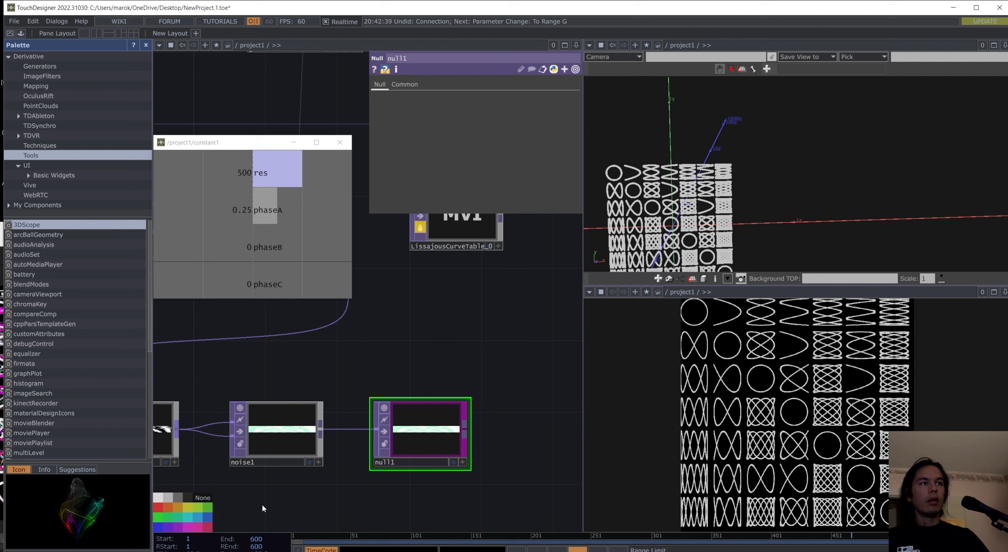
double_click(388, 463)
text(co)
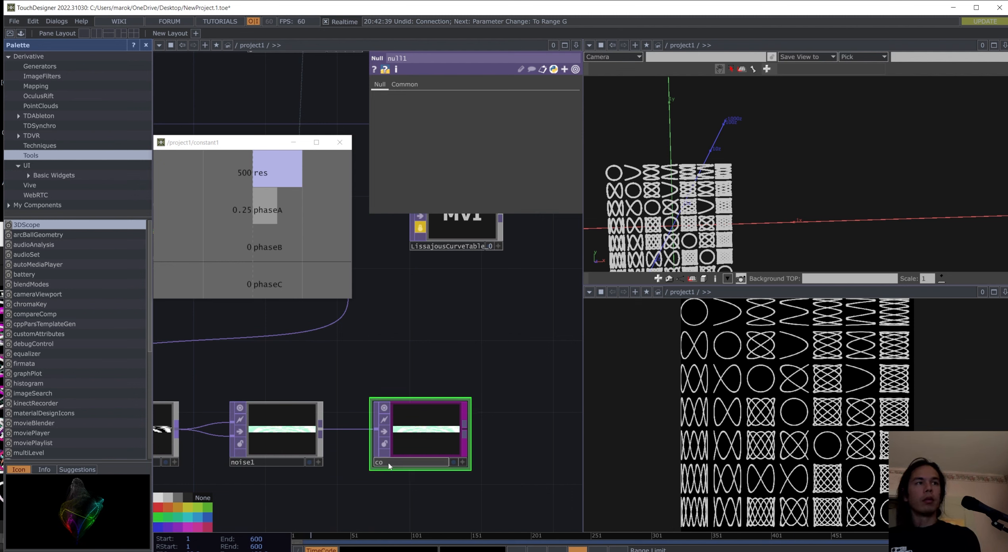
text(lor)
key(Return)
Step: Assign the color null as the Color OP in geo1's Instance 2 parameters
scroll(414, 435, down, 5)
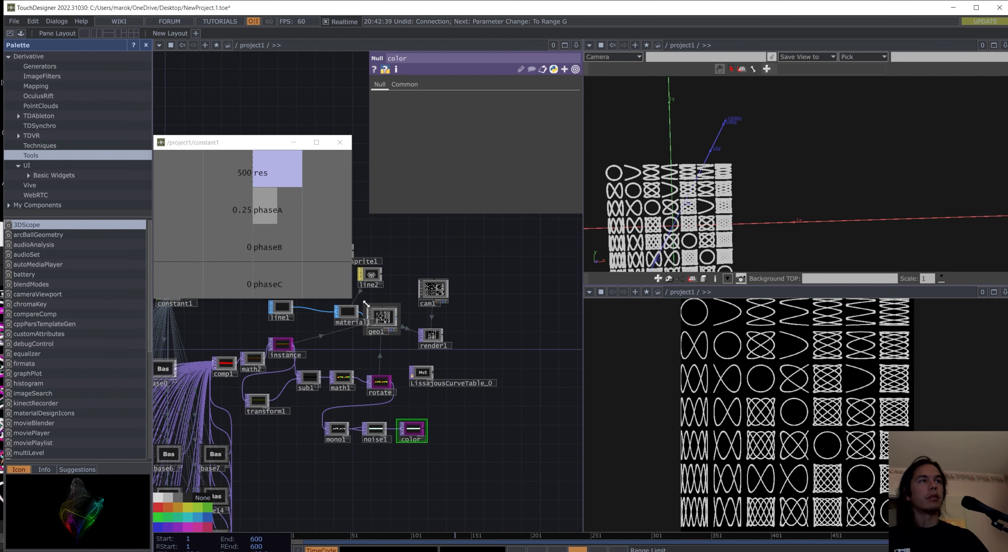
click(380, 320)
drag(342, 475, 241, 479)
drag(361, 436, 501, 401)
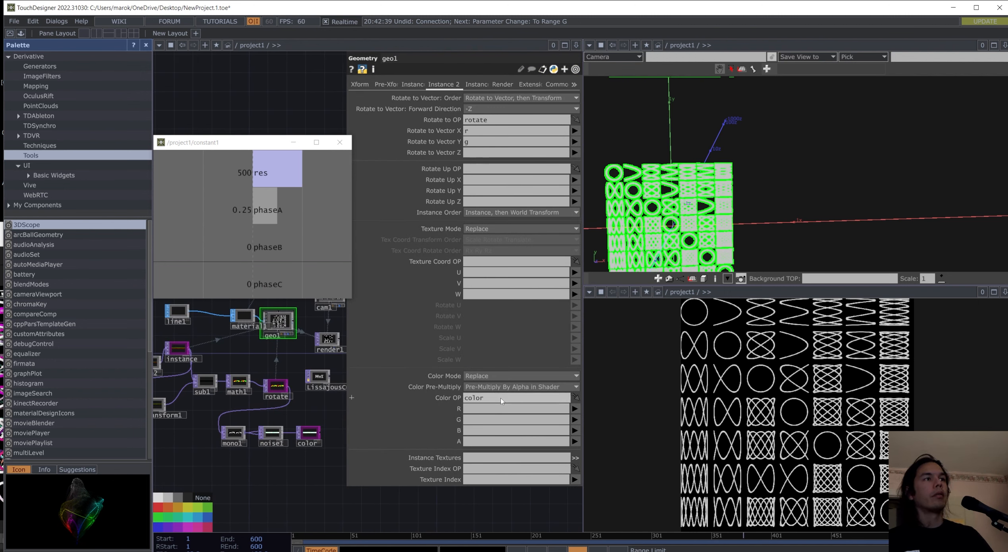
Step: Map geo1's instance color R, G and B to the channels r, g and b
text(r)
click(495, 419)
text(g)
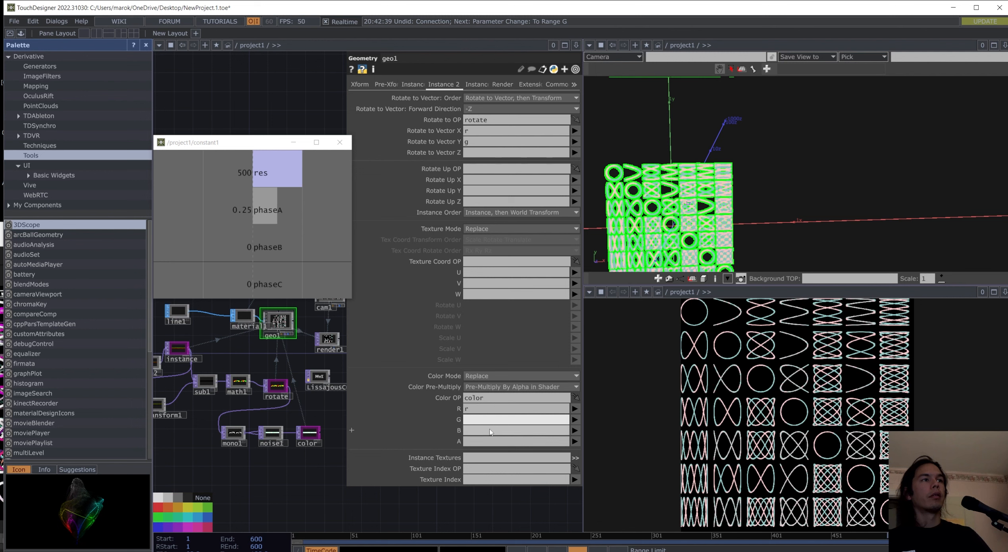
key(Return)
click(481, 433)
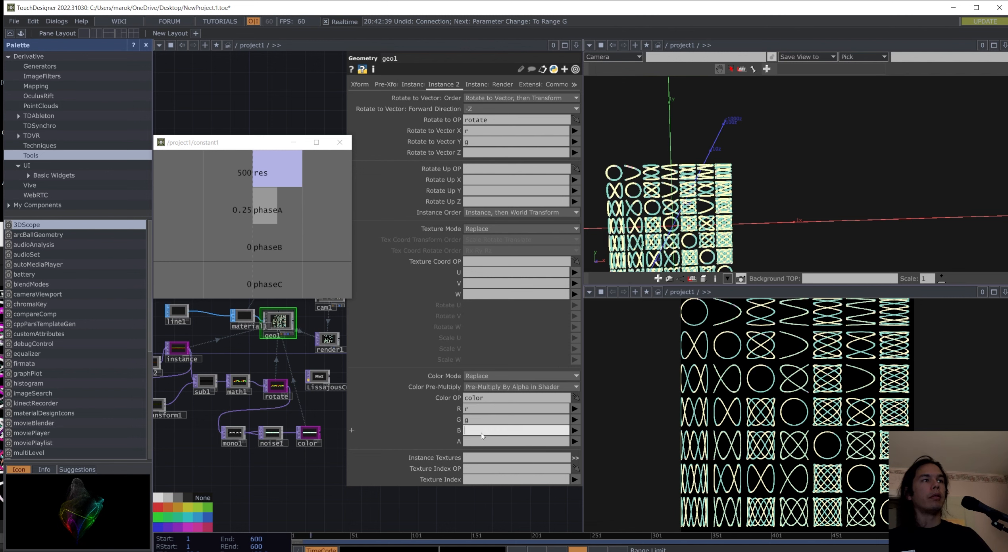
key(Return)
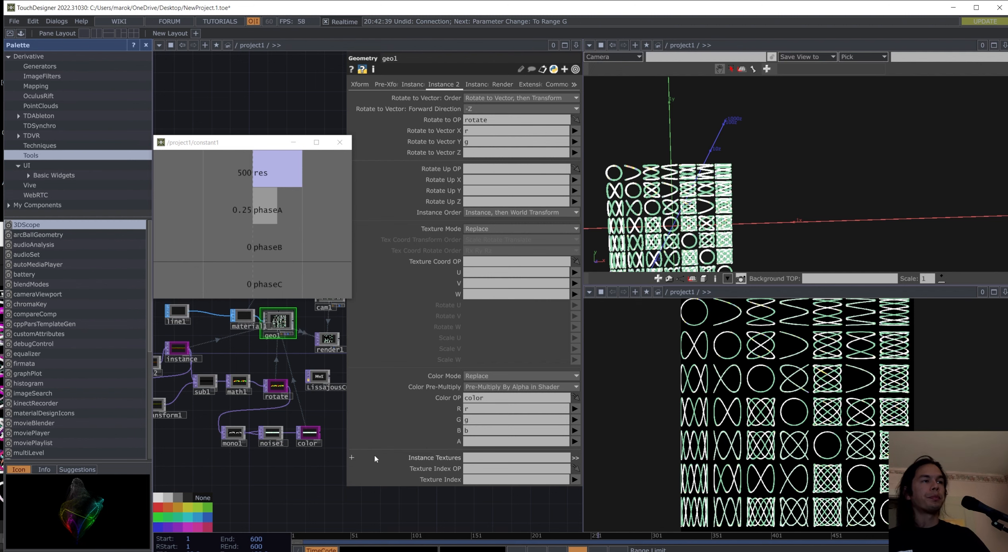
scroll(268, 435, up, 4)
click(272, 433)
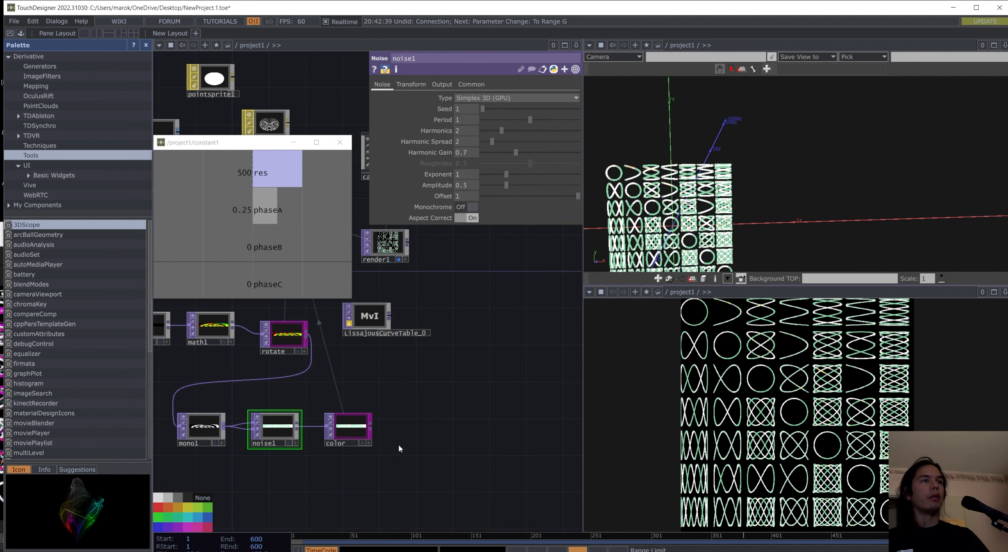
scroll(398, 445, down, 5)
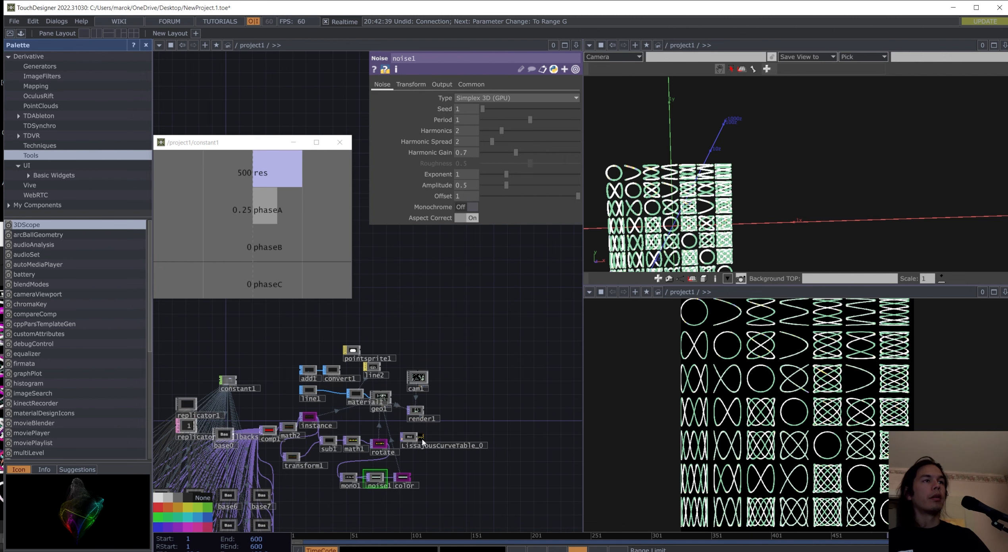
scroll(344, 405, up, 4)
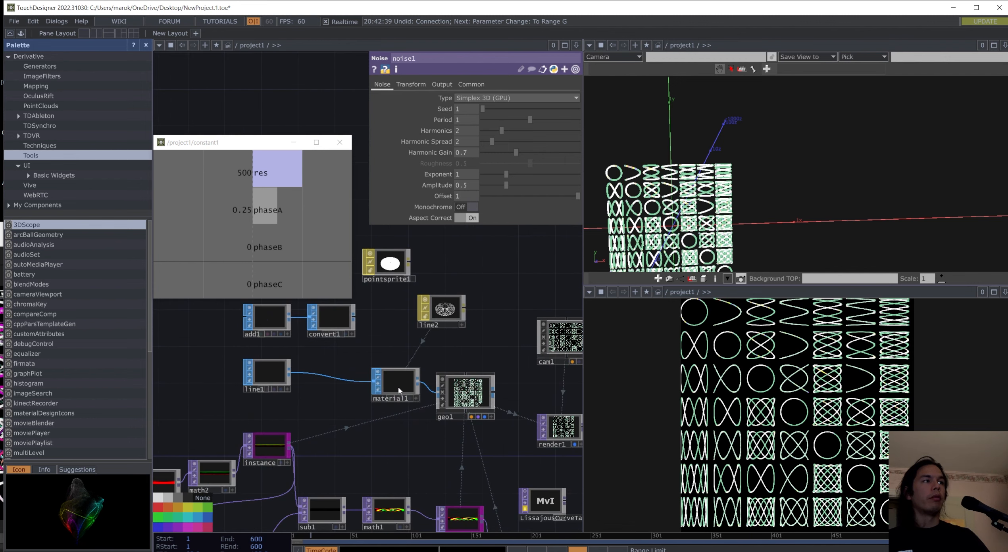
scroll(395, 413, down, 3)
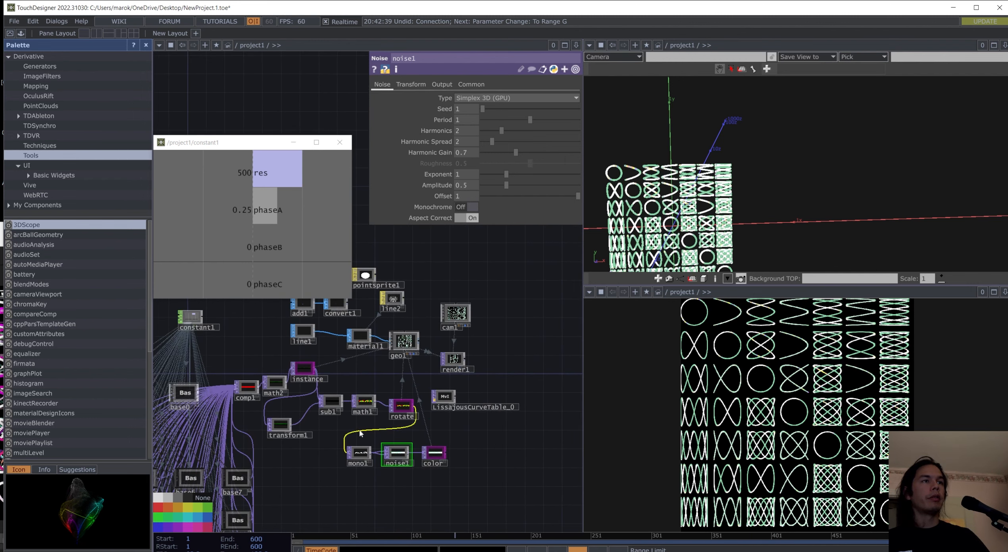
Step: Space out the nodes ahead of the instance null and insert a Limit TOP between math2 and instance
scroll(360, 416, up, 3)
drag(256, 380, 177, 375)
drag(314, 371, 271, 386)
drag(416, 337, 416, 372)
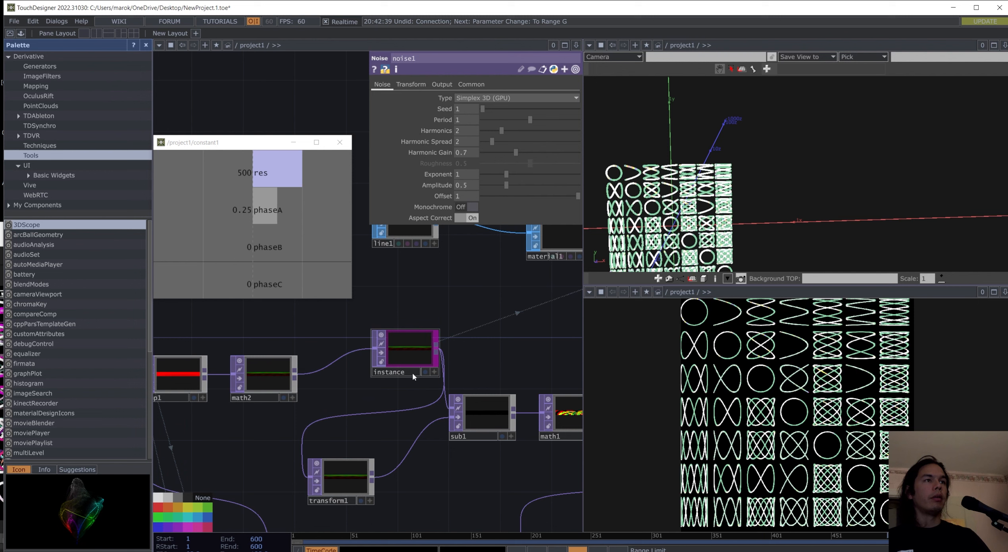
click(372, 352)
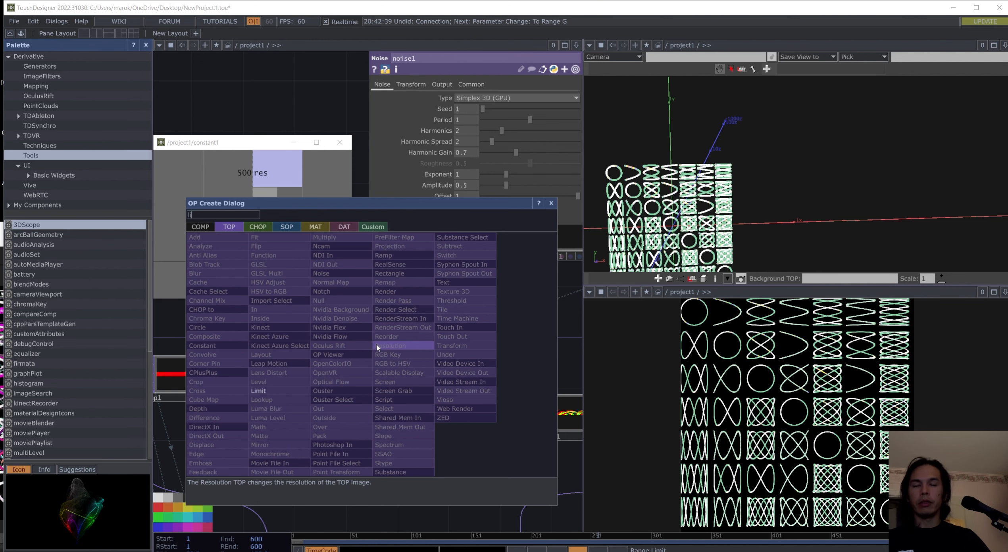
click(287, 392)
click(338, 374)
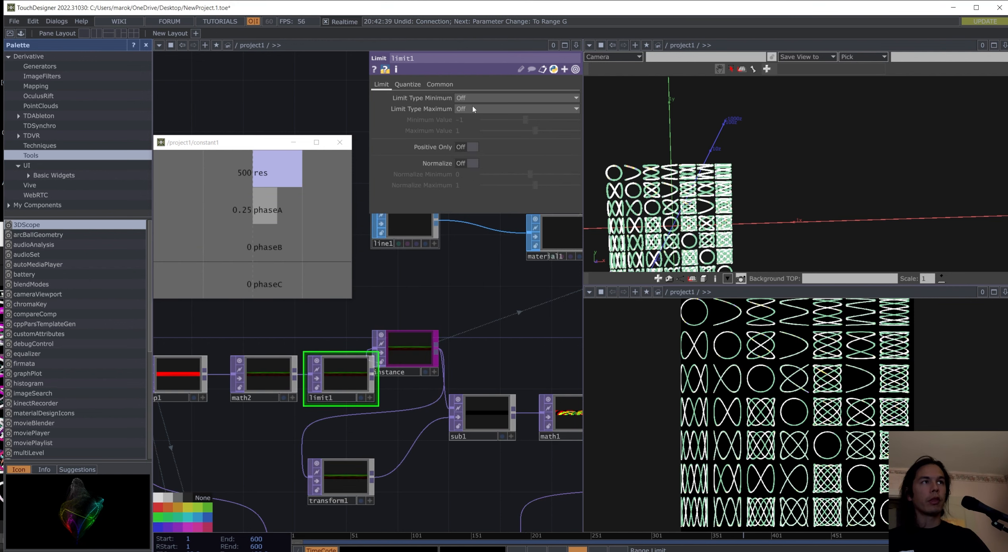
Step: Set limit1's Quantize Value to Ceiling with a Value Step of 0.019
click(419, 85)
click(471, 98)
click(469, 119)
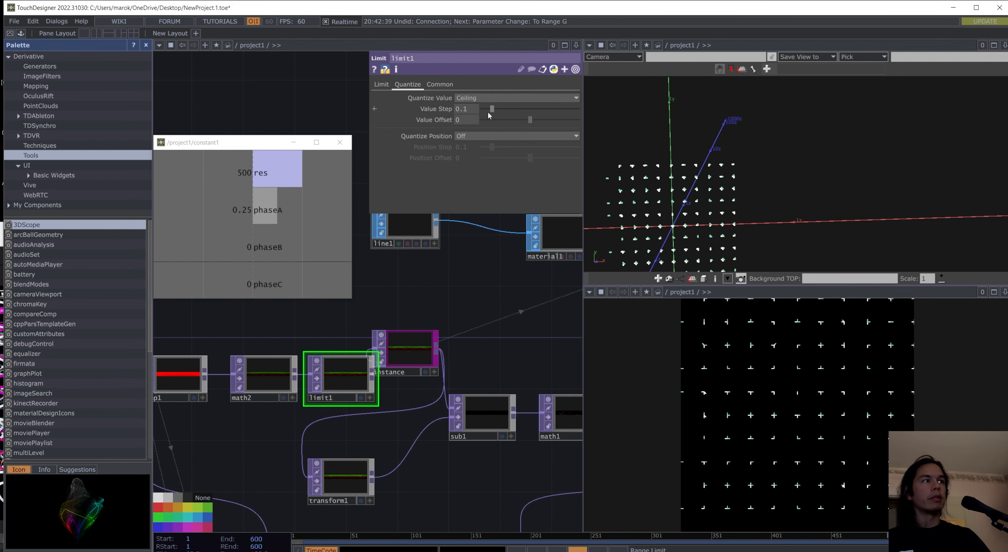
drag(492, 109, 482, 111)
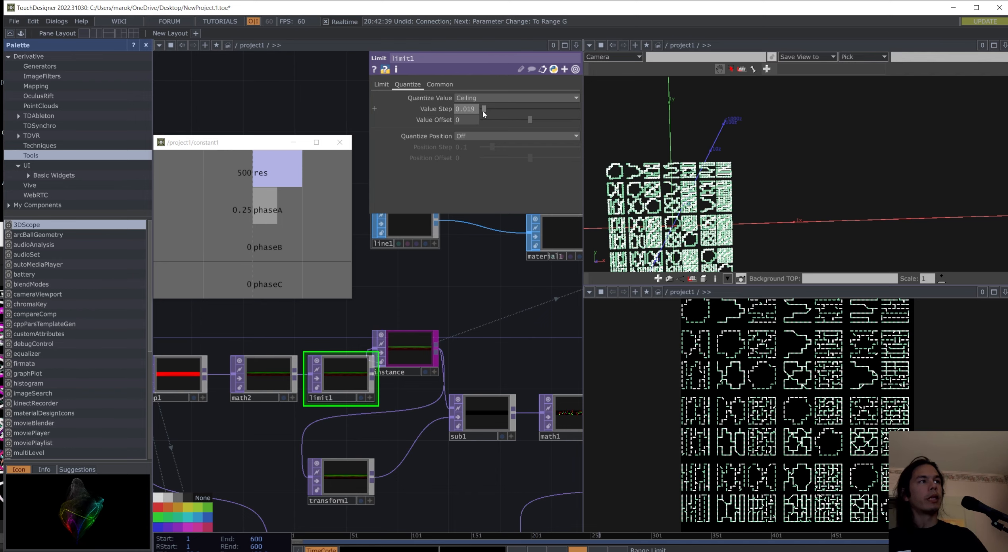
Step: Switch constant1's phaseA value to its expression absTime.seconds/20
scroll(370, 323, down, 8)
scroll(325, 317, up, 8)
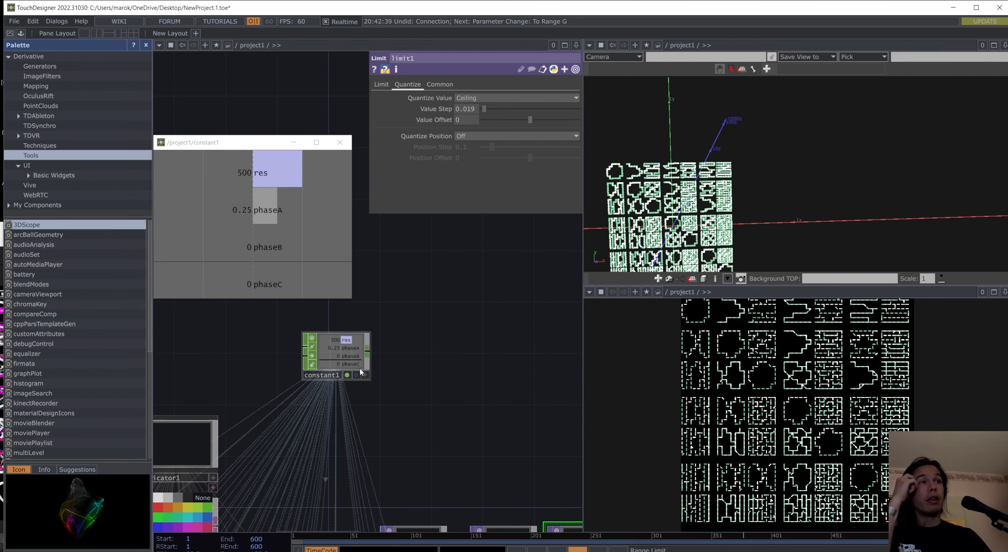
click(360, 368)
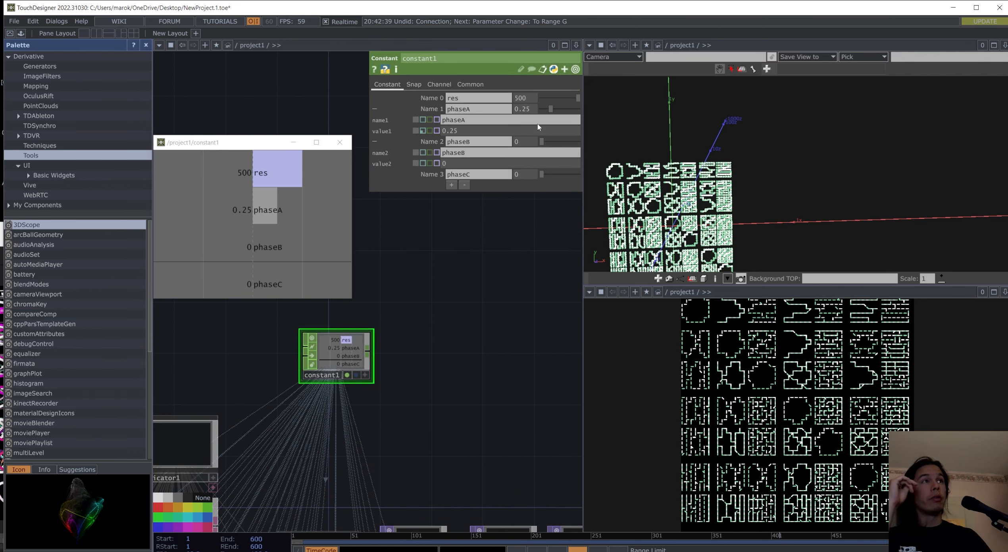
click(423, 130)
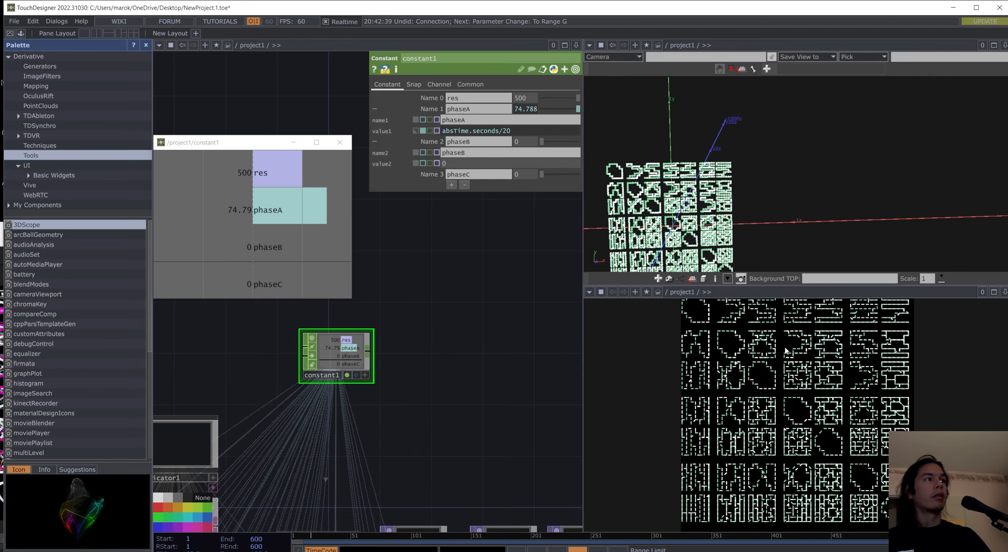
scroll(928, 152, up, 3)
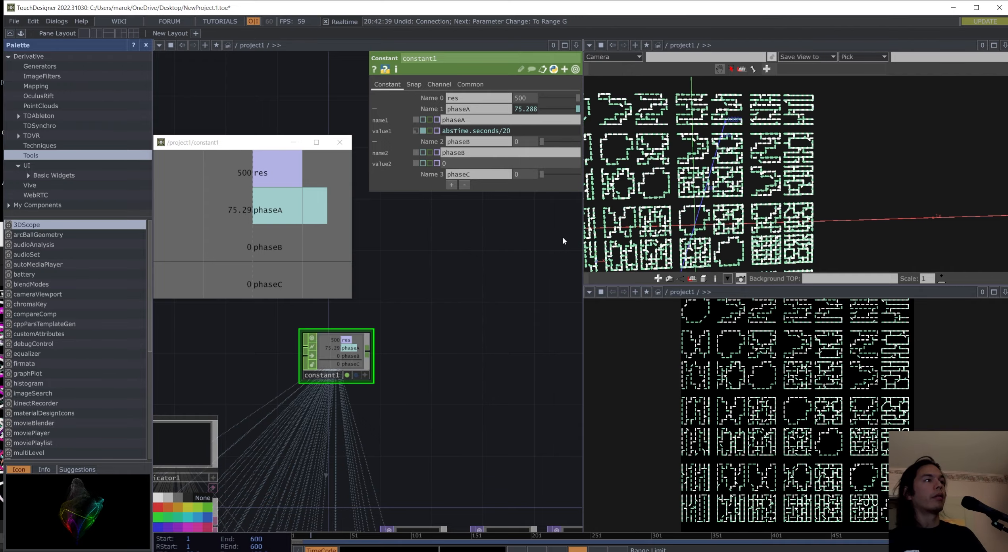
Step: Try other Value Step amounts for limit1's quantization
scroll(457, 326, down, 5)
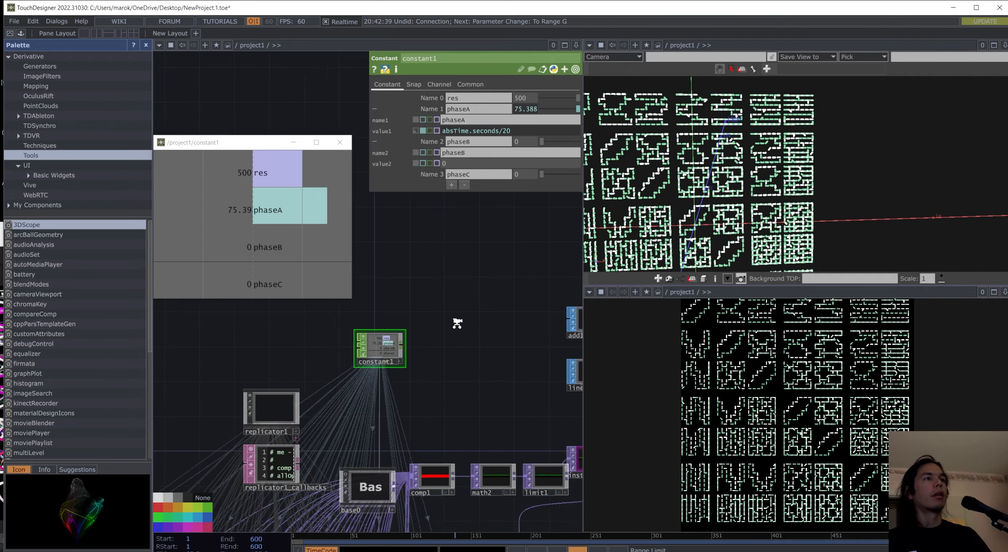
scroll(373, 331, up, 2)
click(420, 361)
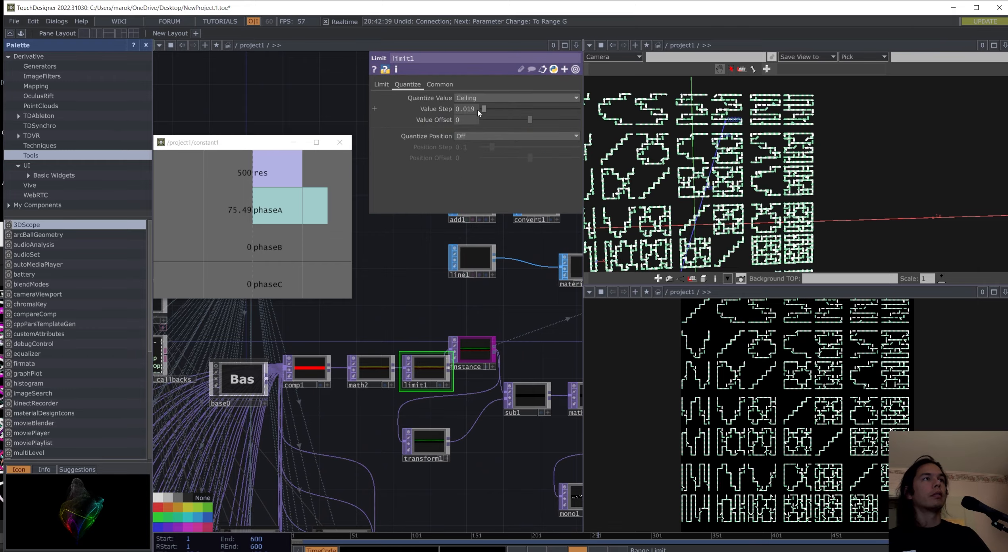
middle_drag(467, 109, 465, 129)
middle_drag(467, 91, 465, 90)
Step: Move limit1 below math2 and bypass it
drag(369, 375, 352, 375)
drag(466, 365, 349, 412)
scroll(422, 368, up, 2)
click(404, 370)
Step: Insert a Noise TOP between limit1 and the instance null
right_click(386, 408)
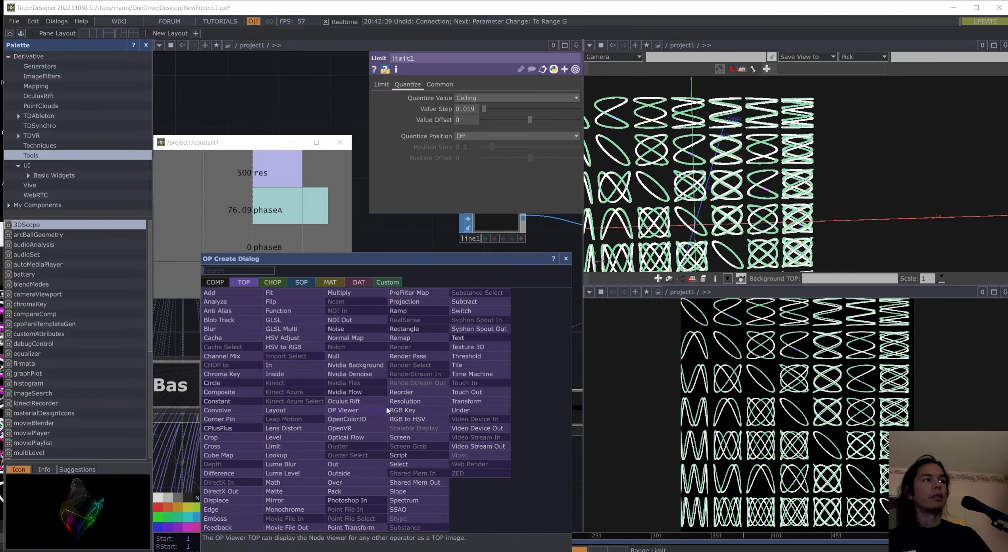
text(noi)
click(363, 330)
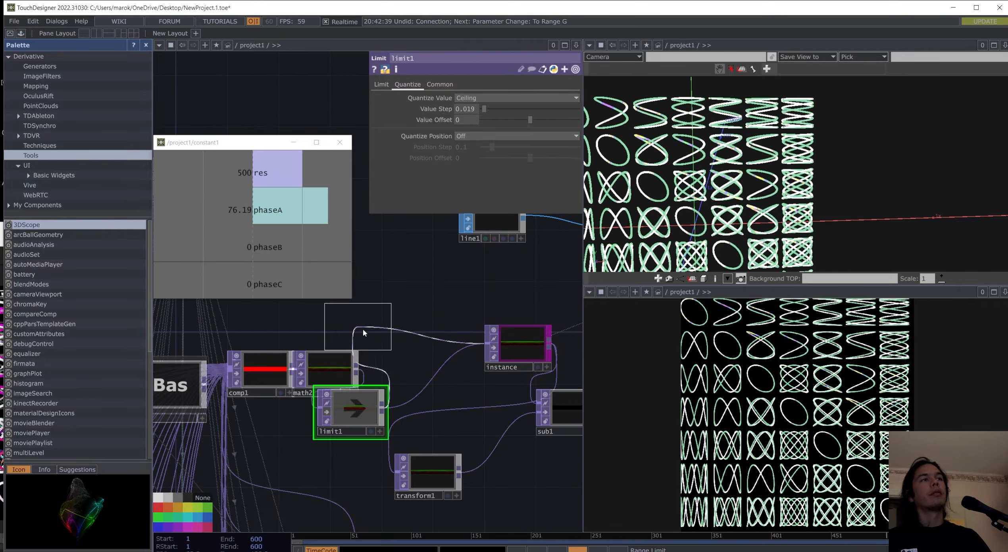
click(448, 347)
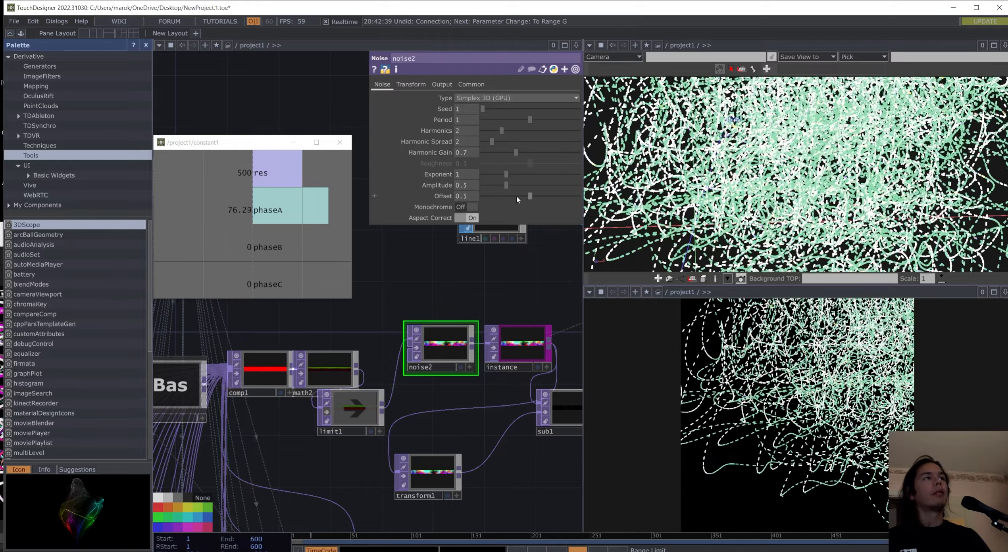
Step: Set noise2's amplitude to 0.05 and offset to 0.052, and bypass the node
drag(516, 196, 481, 191)
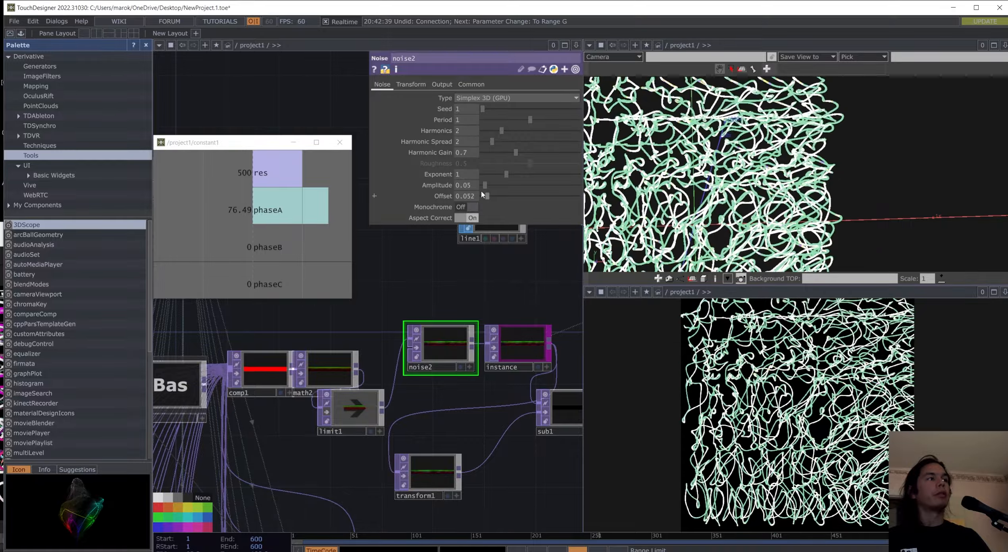
click(416, 348)
drag(378, 333, 278, 376)
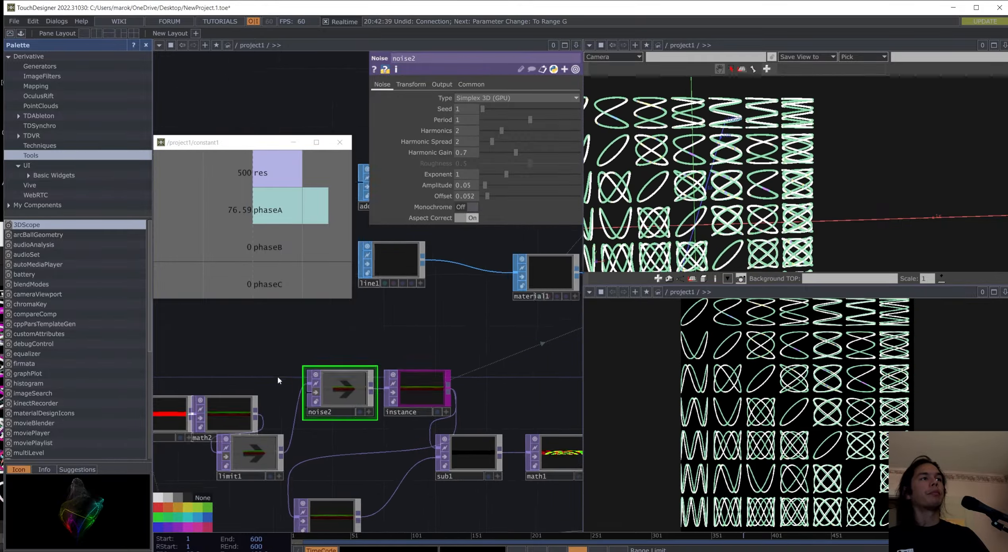
Step: Tidy the network layout, placing line2 beside pointsprite1 and repositioning material1 and geo1 below them
scroll(277, 376, down, 5)
scroll(354, 375, up, 3)
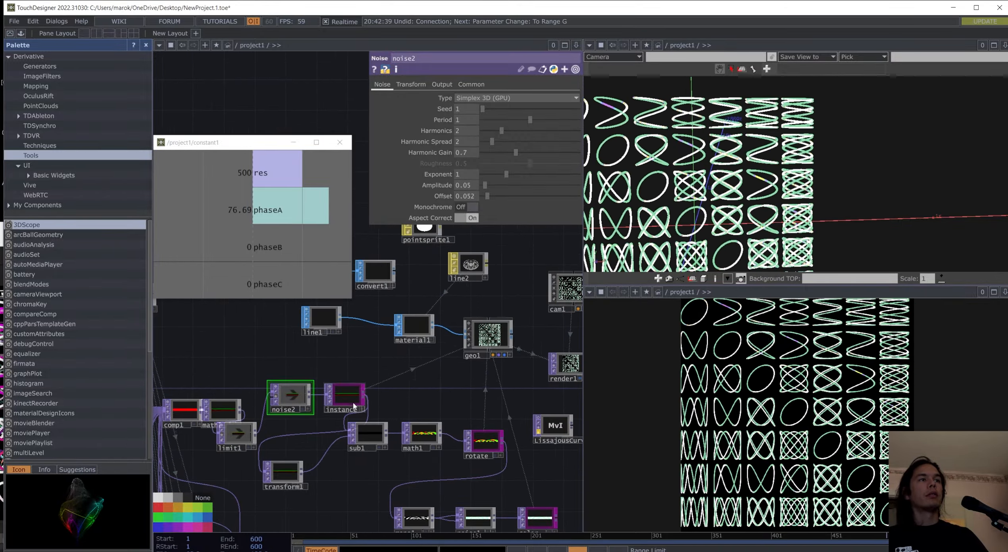
drag(382, 420, 340, 472)
scroll(307, 396, up, 3)
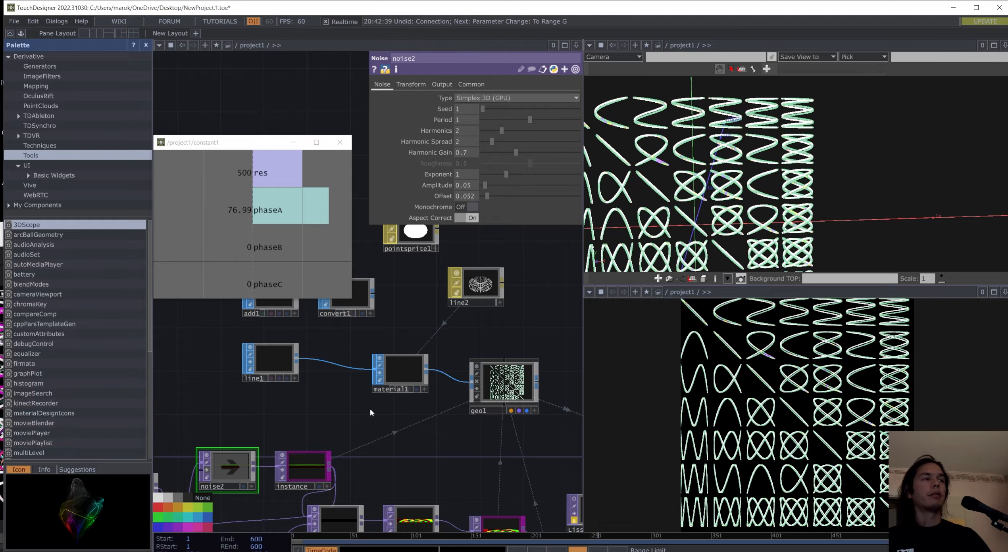
mouse_move(408, 368)
mouse_down()
mouse_move(418, 335)
mouse_move(419, 356)
mouse_up()
drag(495, 385, 491, 350)
drag(424, 361, 372, 375)
drag(468, 309, 454, 367)
drag(438, 338, 482, 294)
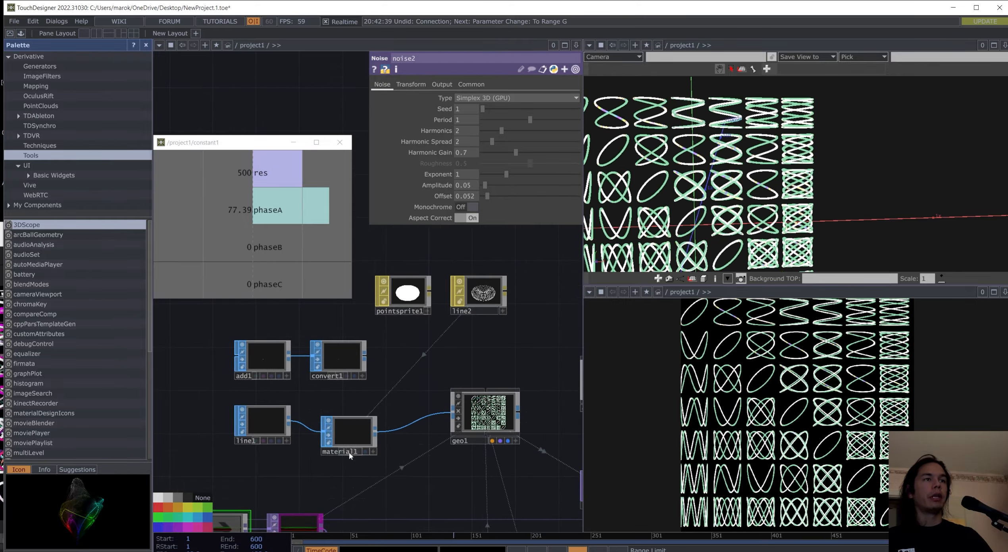
Step: Line up material1 between line1 and geo1, and widen the gap between line1 and material1
drag(371, 472, 358, 440)
drag(337, 407, 372, 406)
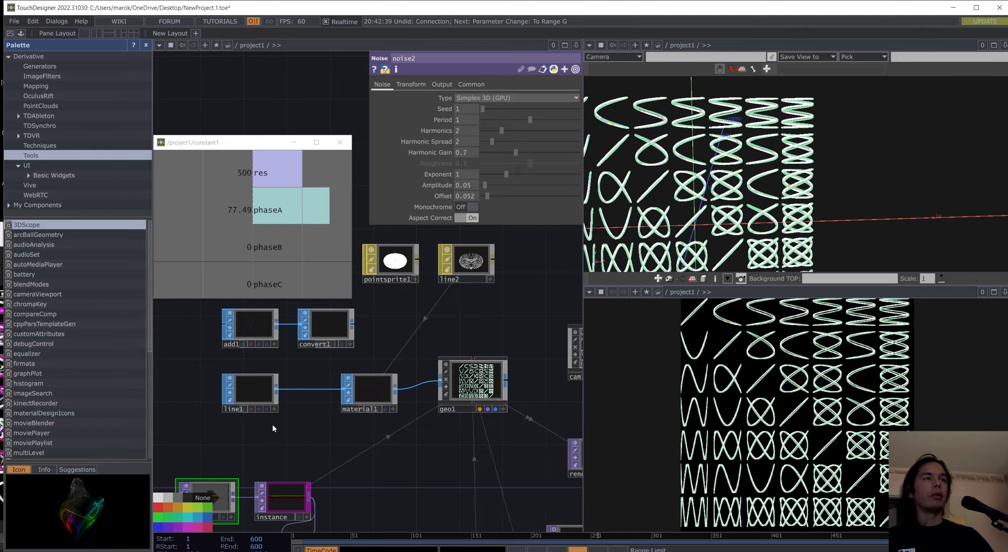
drag(288, 434, 372, 413)
drag(345, 377, 324, 377)
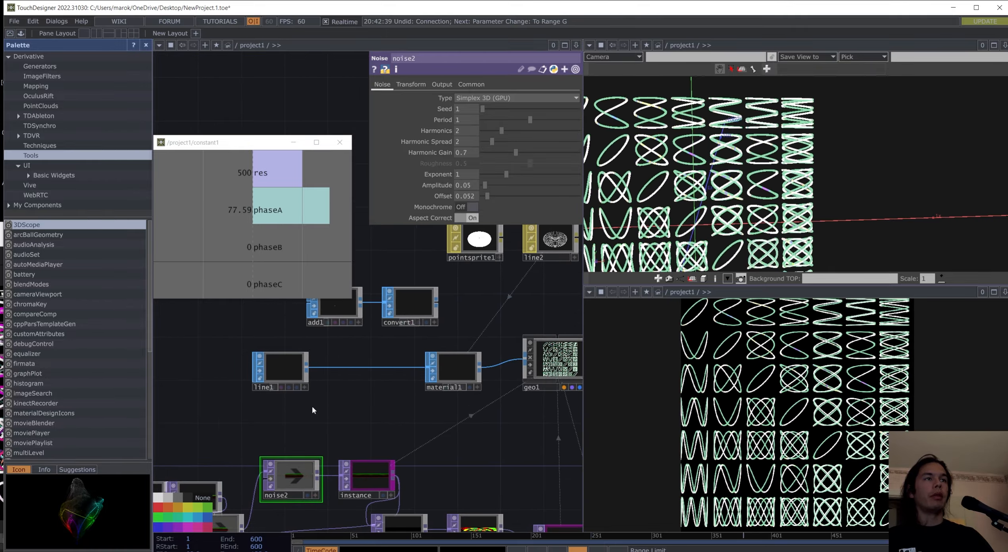
key(Tab)
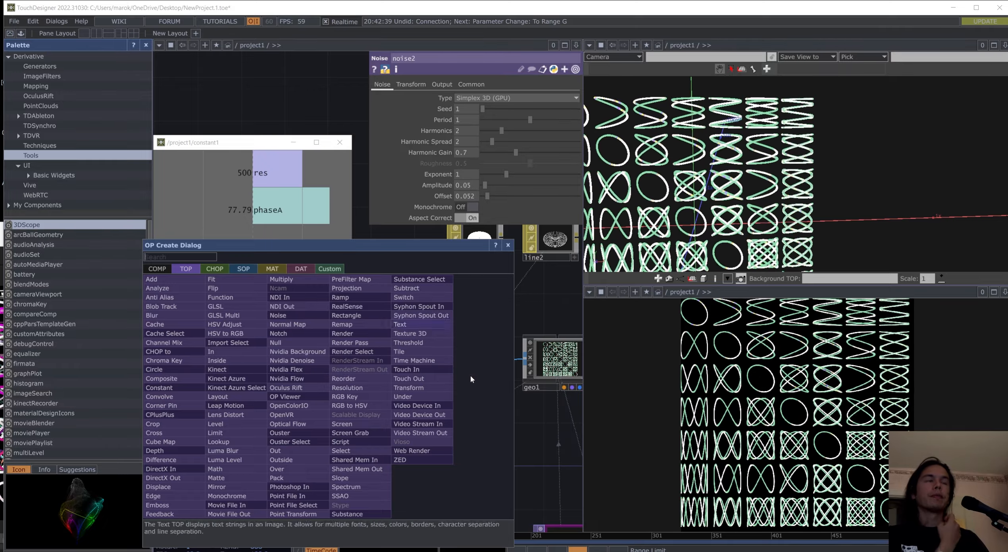
click(547, 443)
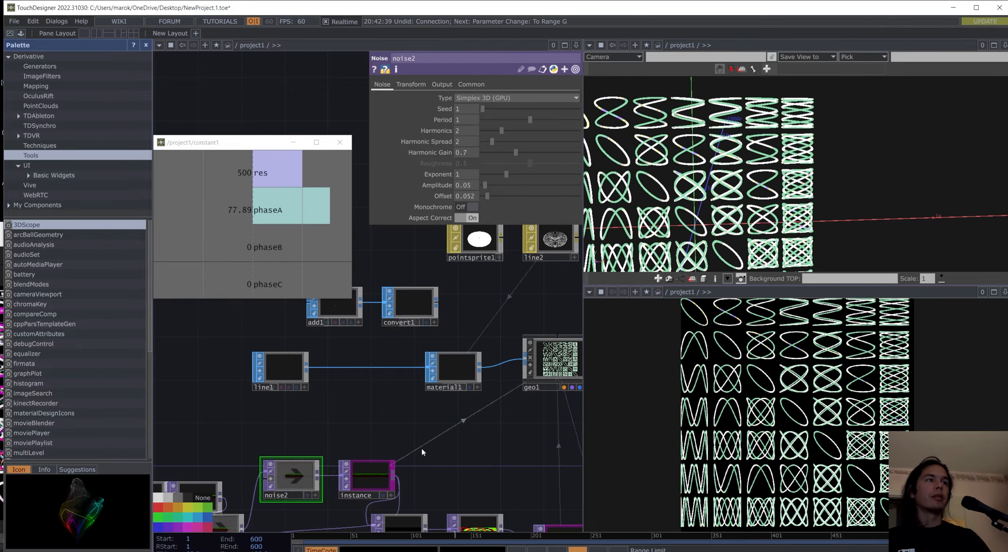
drag(454, 467, 487, 414)
scroll(487, 419, down, 5)
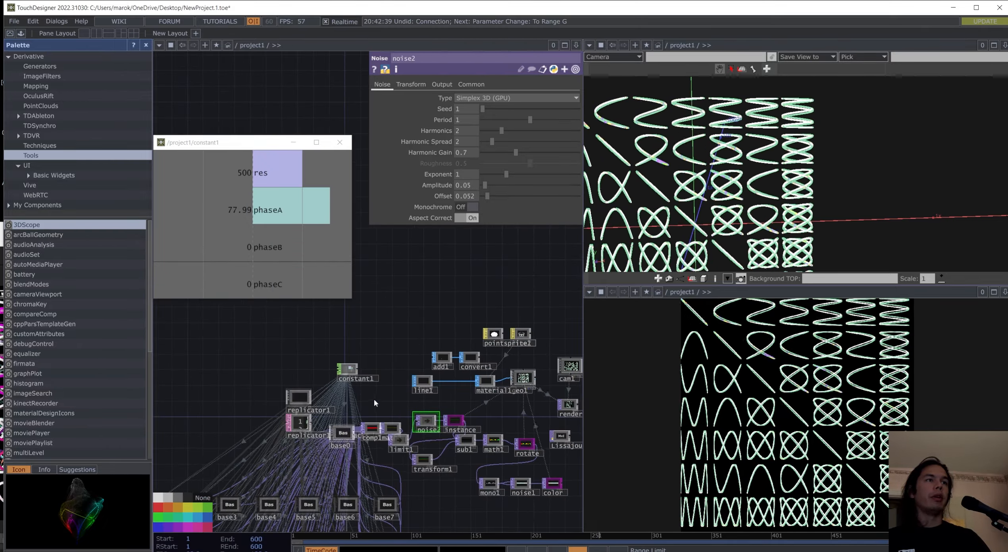
Step: Move base0 clear of the comp1 chain and open its inner network
drag(374, 399, 457, 352)
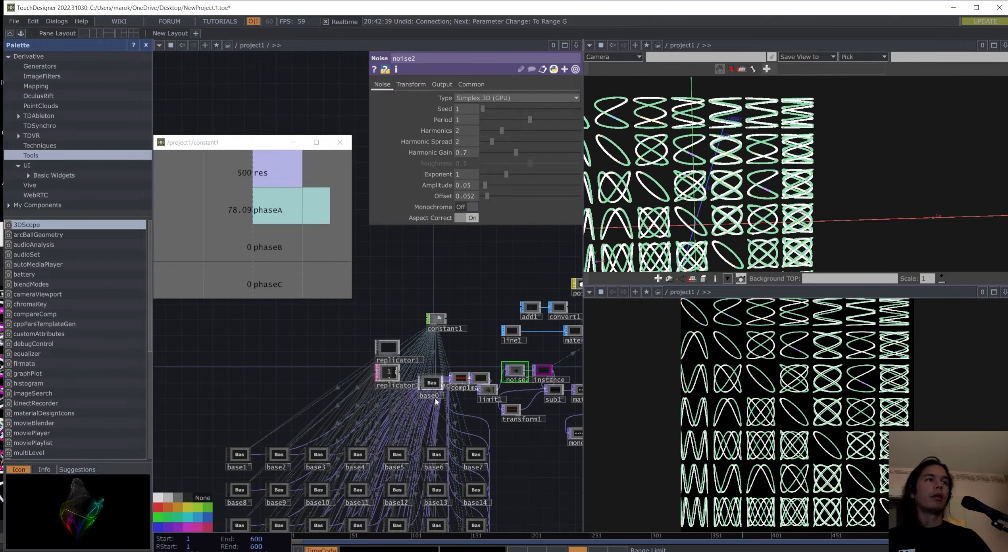
drag(436, 388, 335, 411)
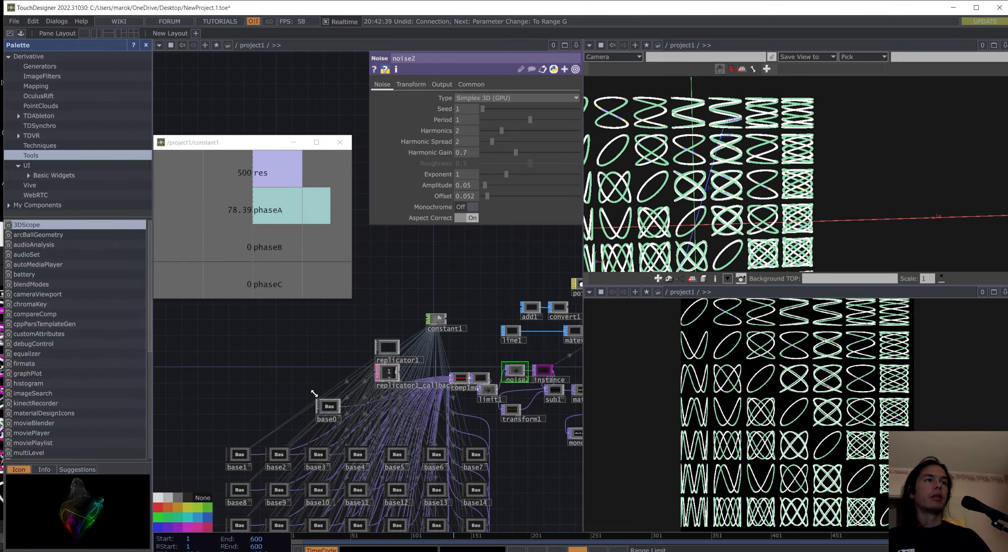
scroll(315, 391, up, 3)
click(332, 410)
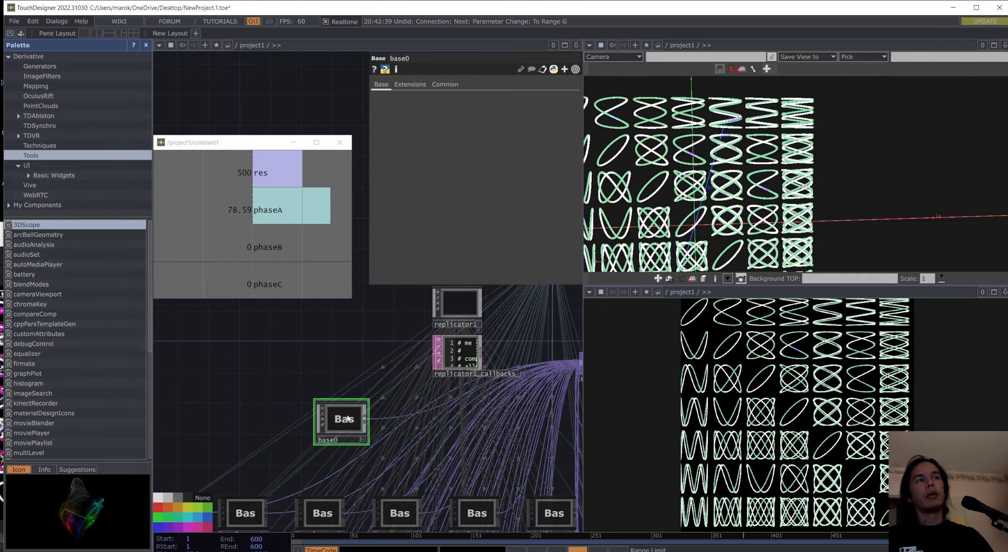
double_click(343, 420)
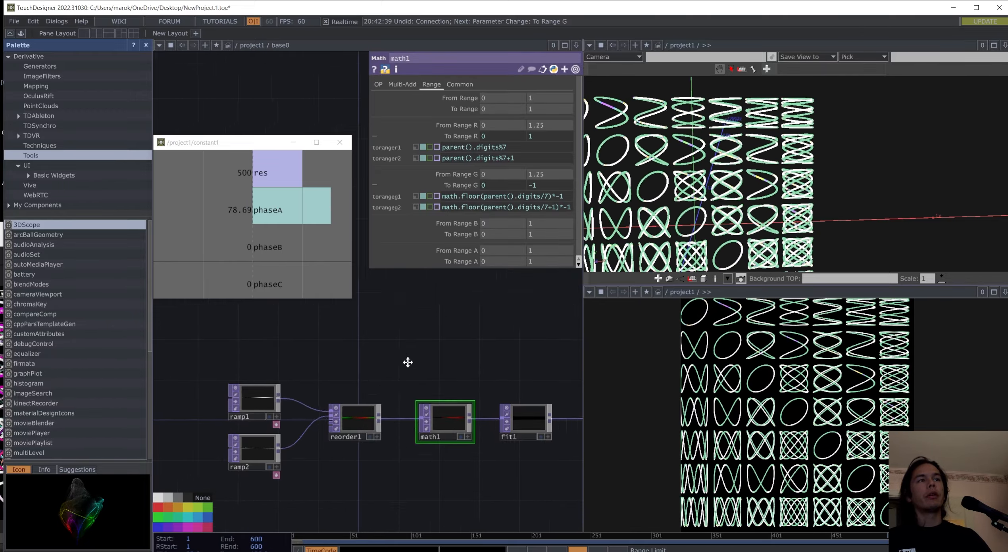
Step: Add a new Ramp TOP below ramp2 inside base0
scroll(397, 429, down, 2)
scroll(367, 436, up, 3)
key(Tab)
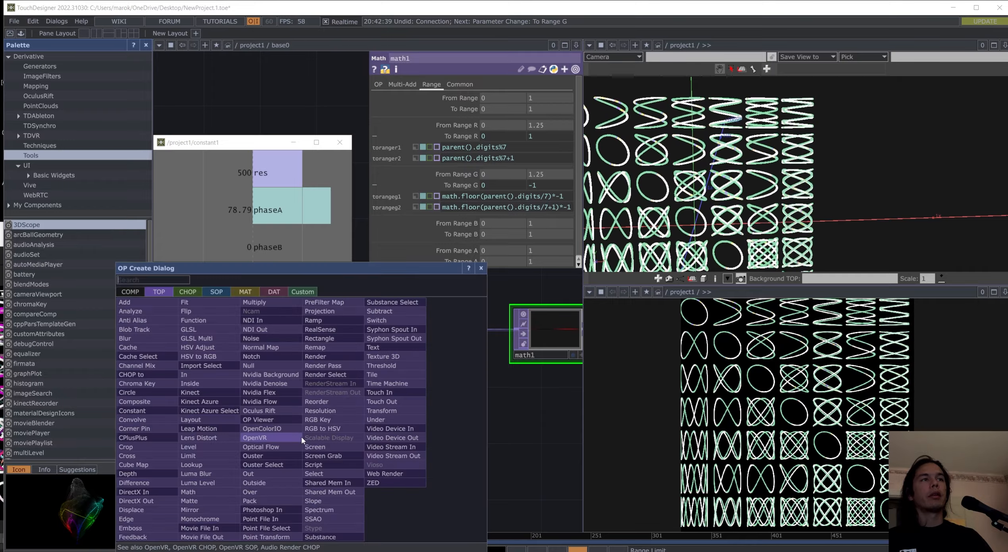
click(202, 296)
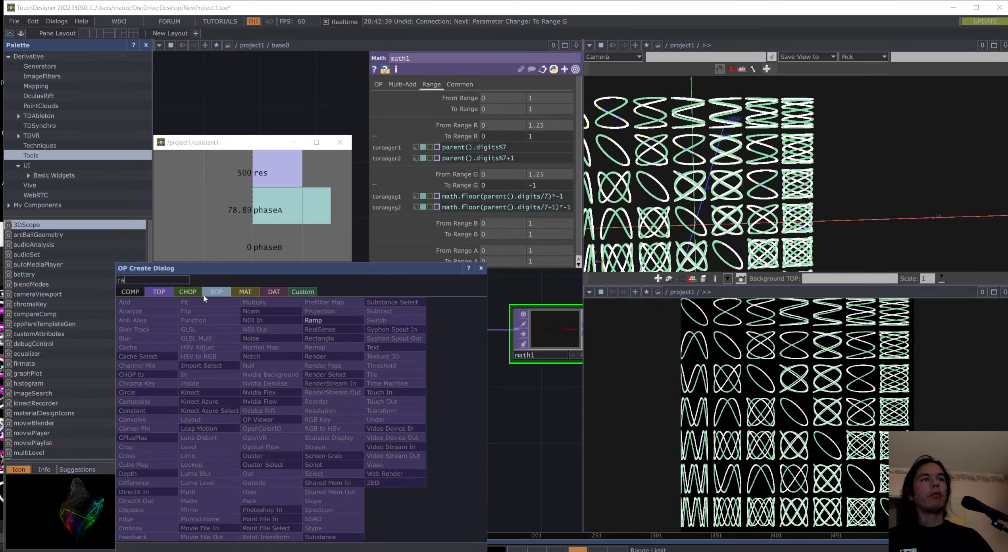
click(316, 321)
click(286, 456)
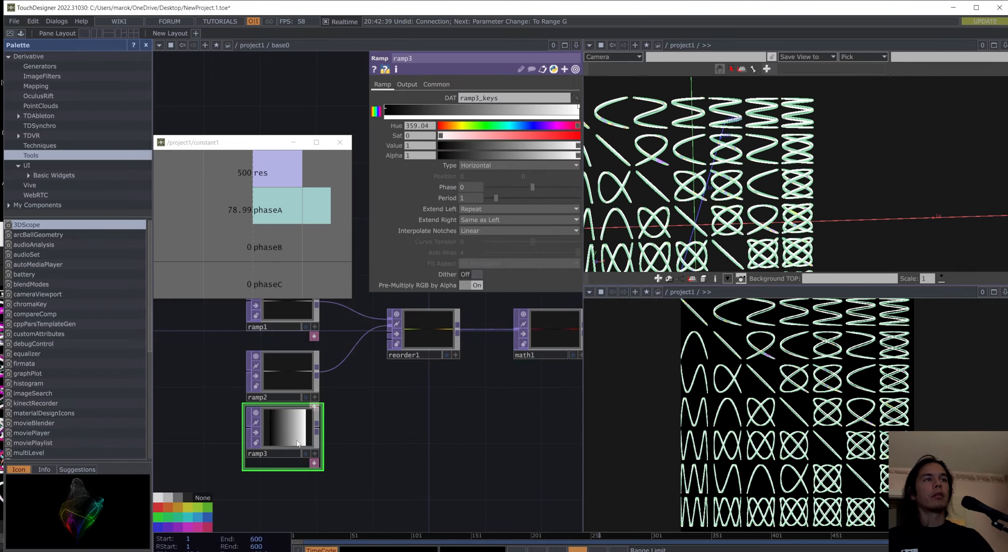
Step: Replace the blank ramp below ramp2 with a copy of ramp1 and connect it to reorder1's third input
scroll(321, 447, down, 2)
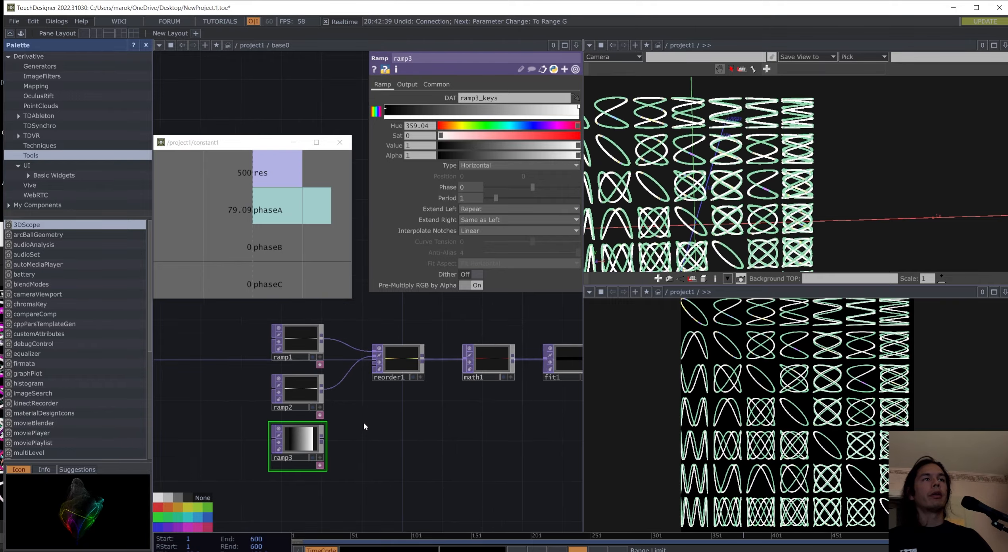
key(Delete)
click(315, 363)
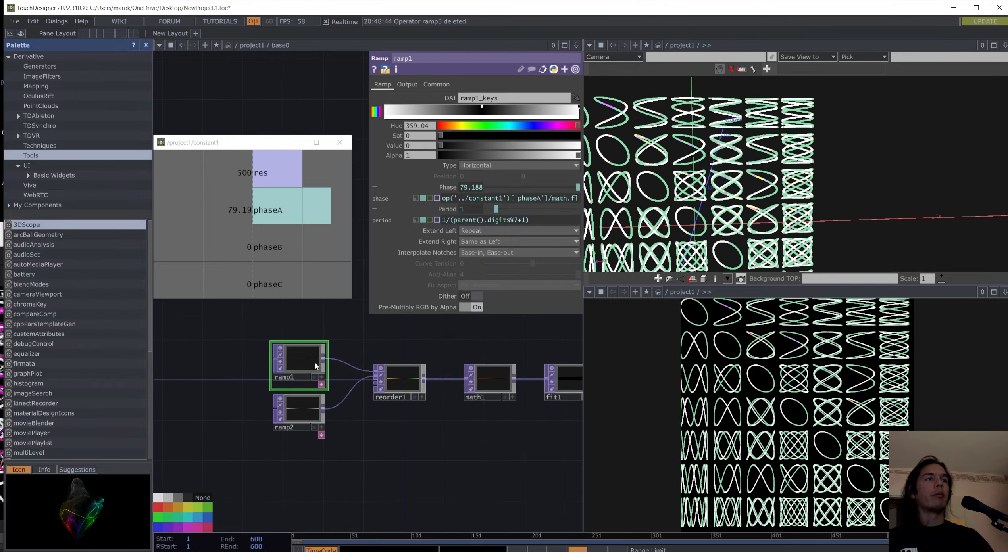
key(ctrl+v)
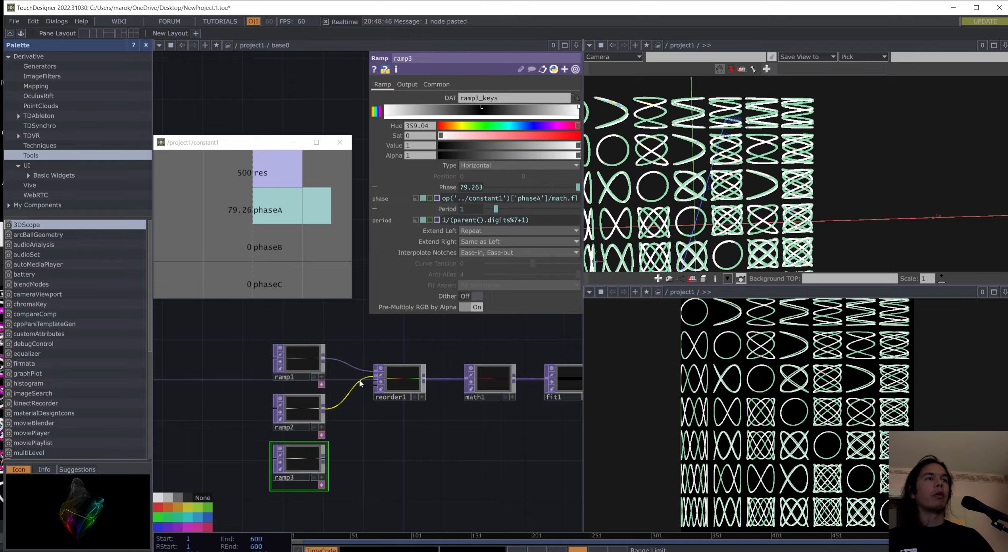
click(303, 464)
drag(324, 463, 374, 383)
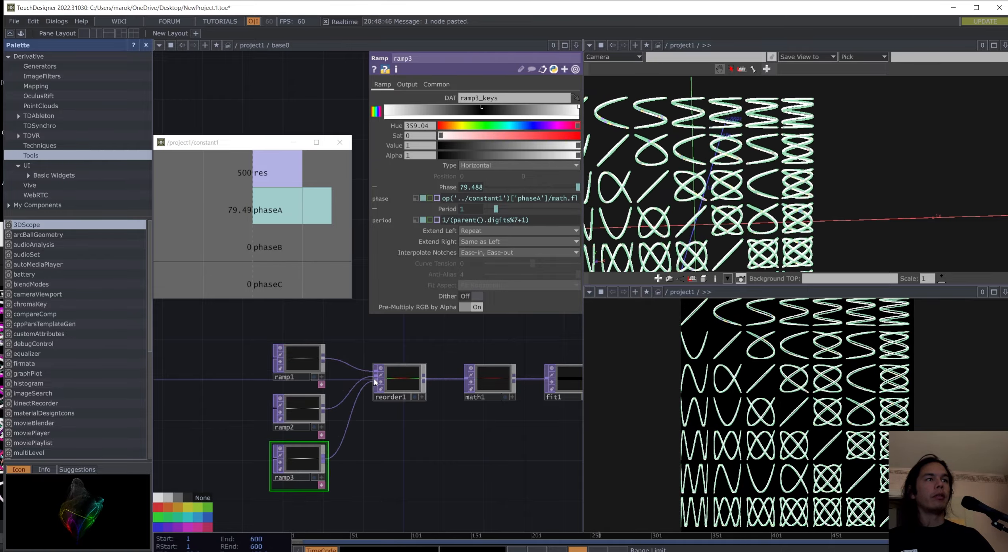
Step: Drive the phase of ramp3 with the phaseC channel of constant1
scroll(406, 387, up, 3)
scroll(399, 385, down, 5)
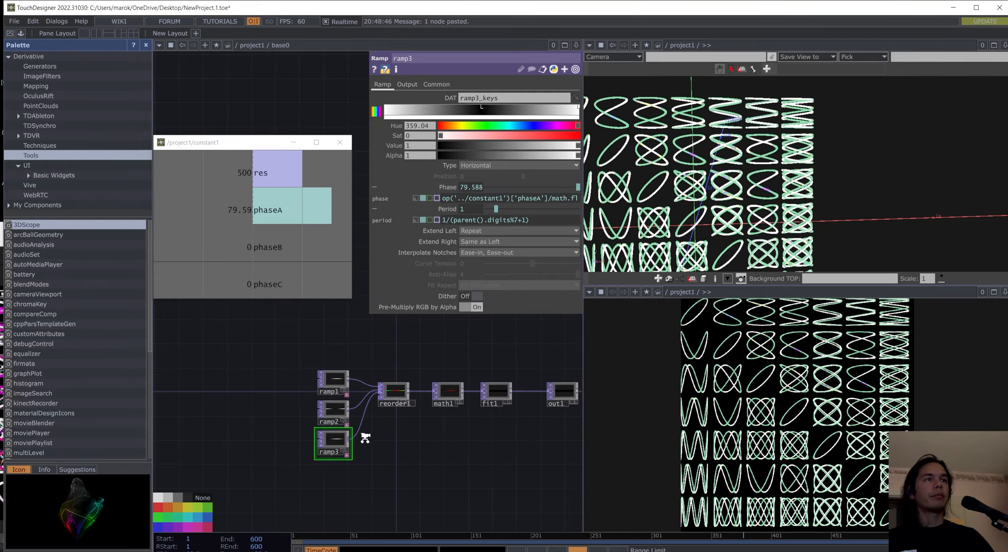
scroll(362, 445, up, 3)
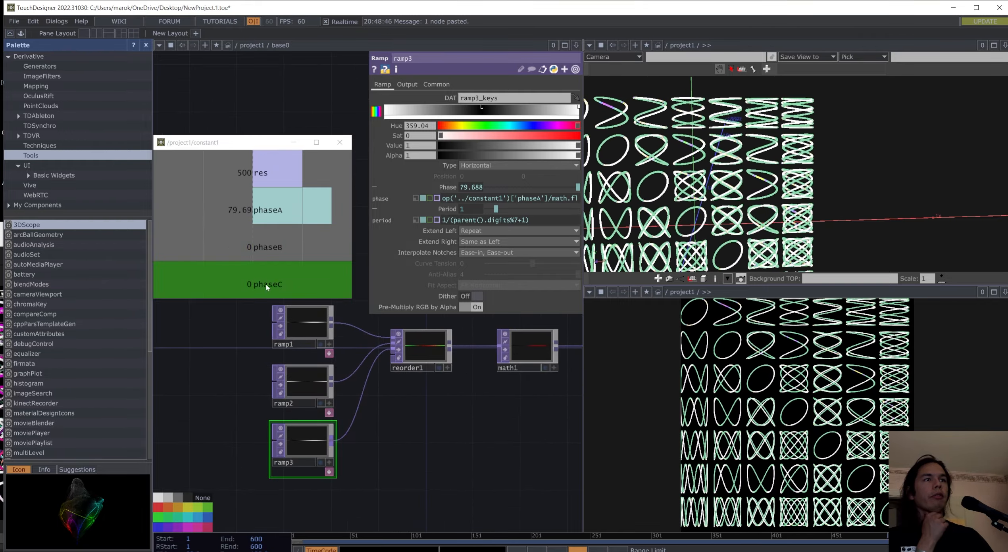
drag(266, 283, 488, 194)
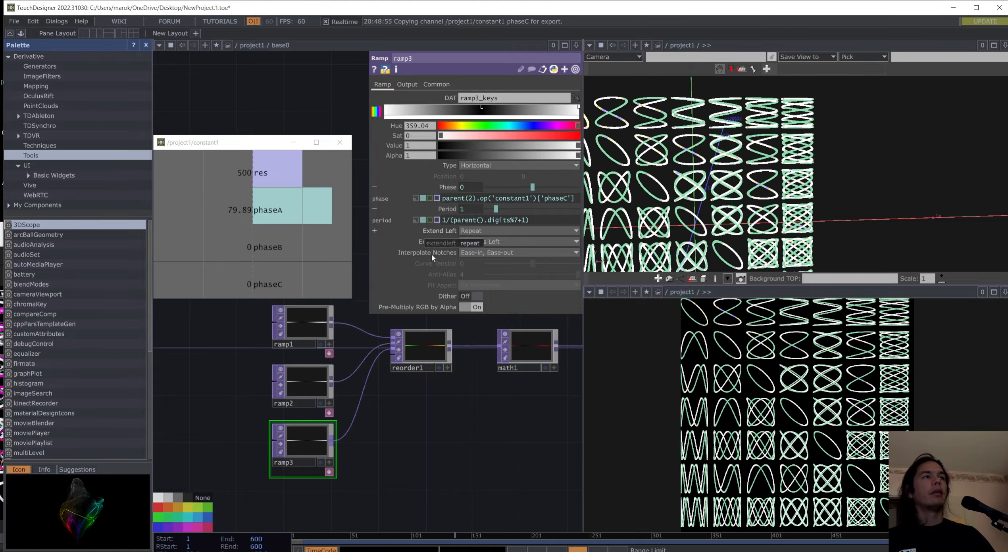
Step: Set the blue output of reorder1 to the Blue channel of Input 3
drag(424, 345, 385, 362)
click(385, 362)
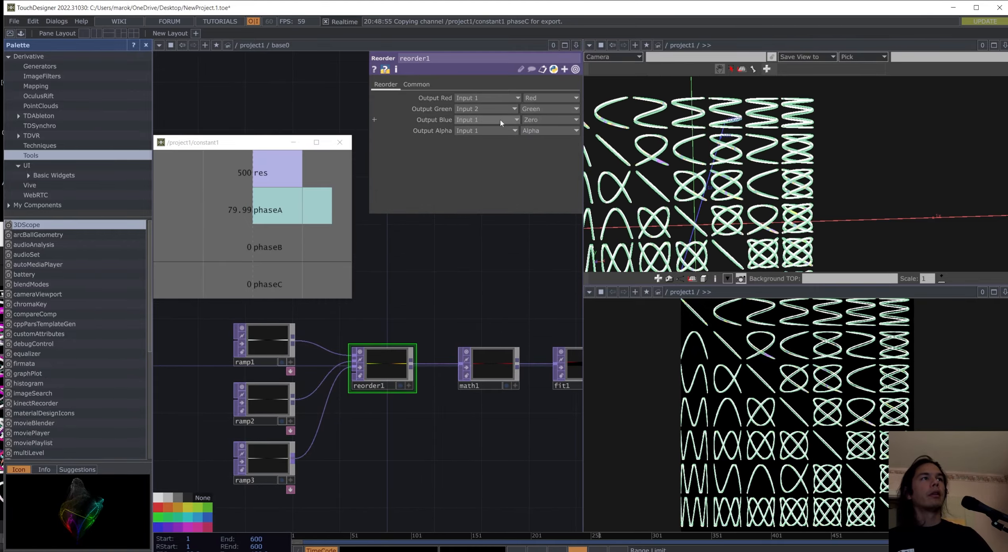
click(500, 120)
click(477, 149)
click(550, 120)
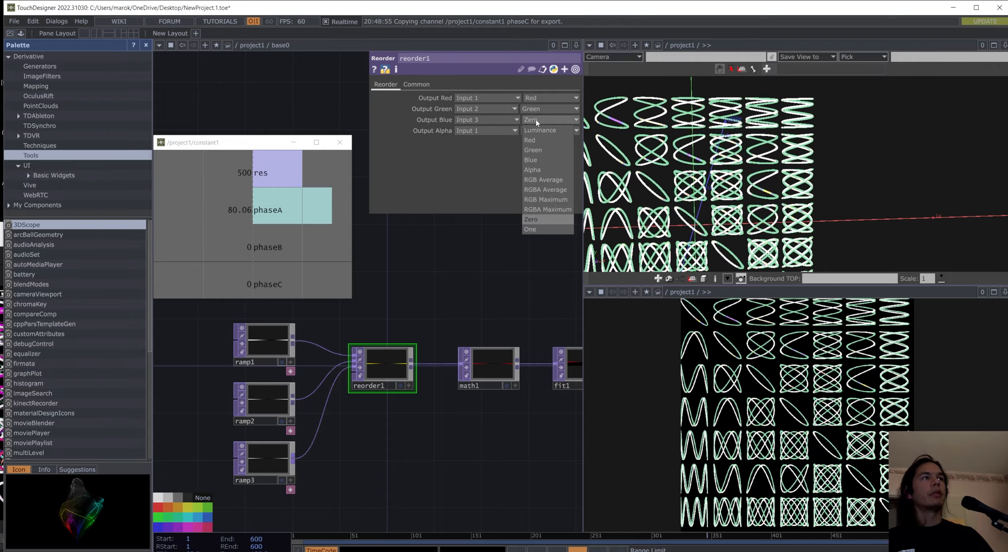
click(541, 160)
drag(492, 371, 396, 389)
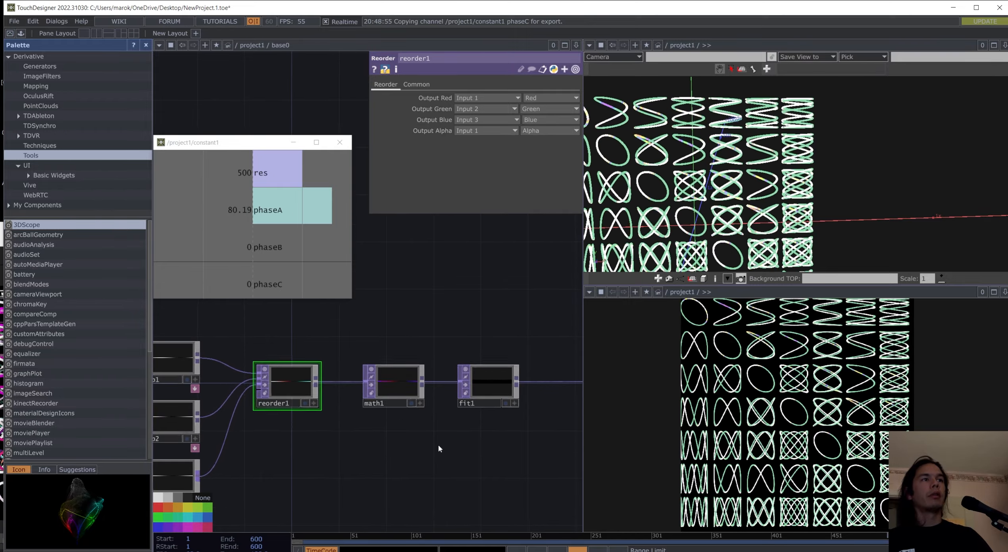
Step: Leave base0's inner network and recreate all of replicator1's operators
key(u)
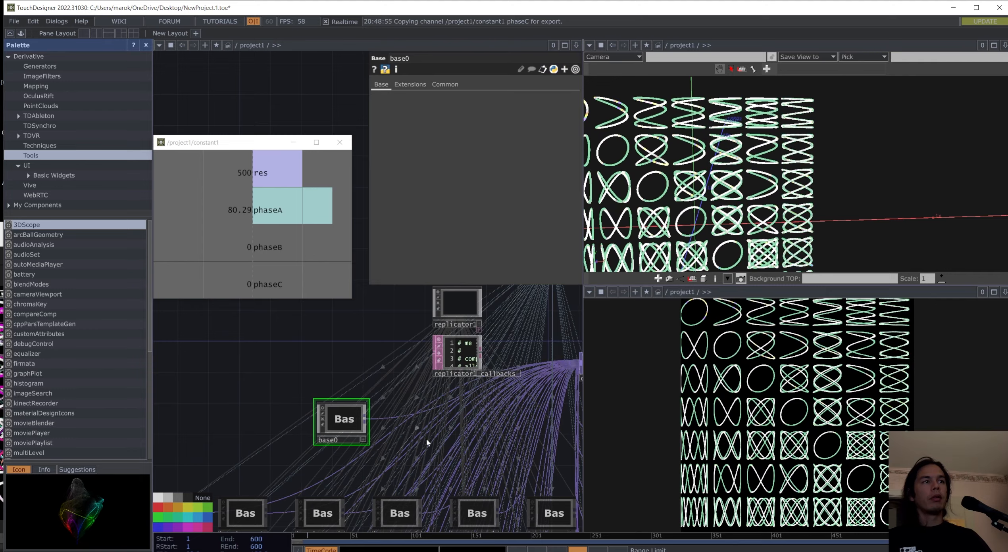
click(468, 296)
click(476, 282)
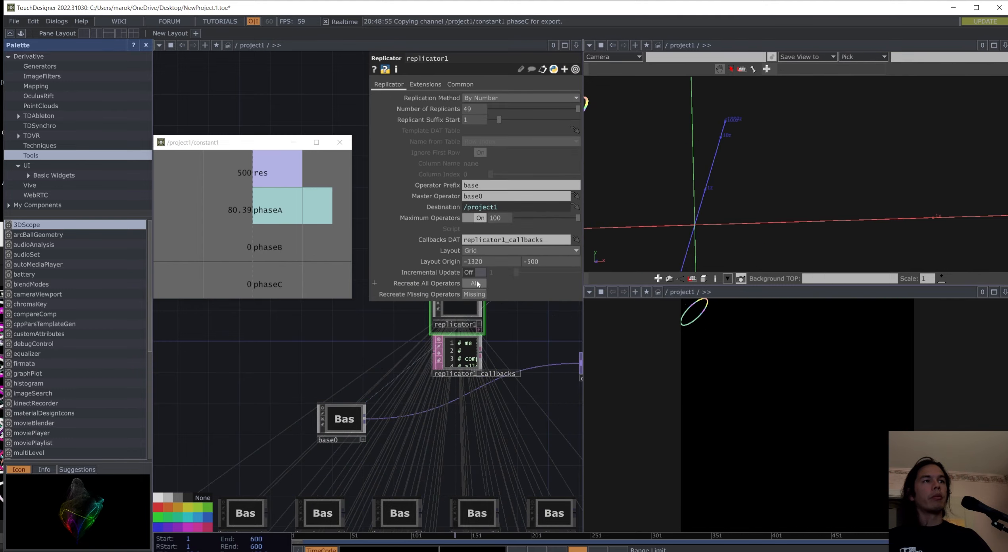
Step: Select all the replicated bases from base1 to base49 and connect them to comp1
scroll(348, 324, down, 5)
click(279, 359)
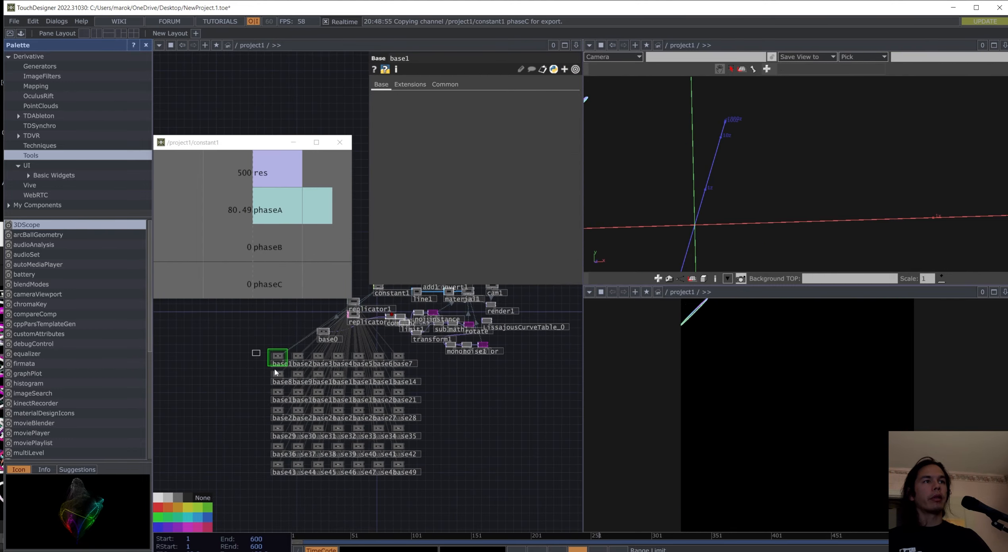
drag(269, 352, 419, 498)
scroll(420, 488, up, 5)
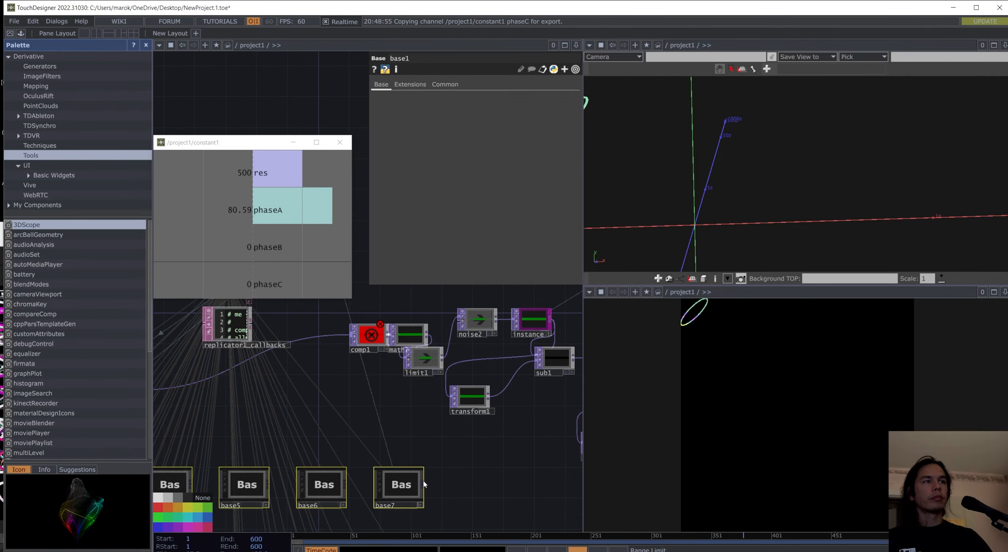
drag(357, 343, 353, 337)
Step: Set geo1's Rotate to Vector Z and its instance Translate Z to b
scroll(404, 381, down, 5)
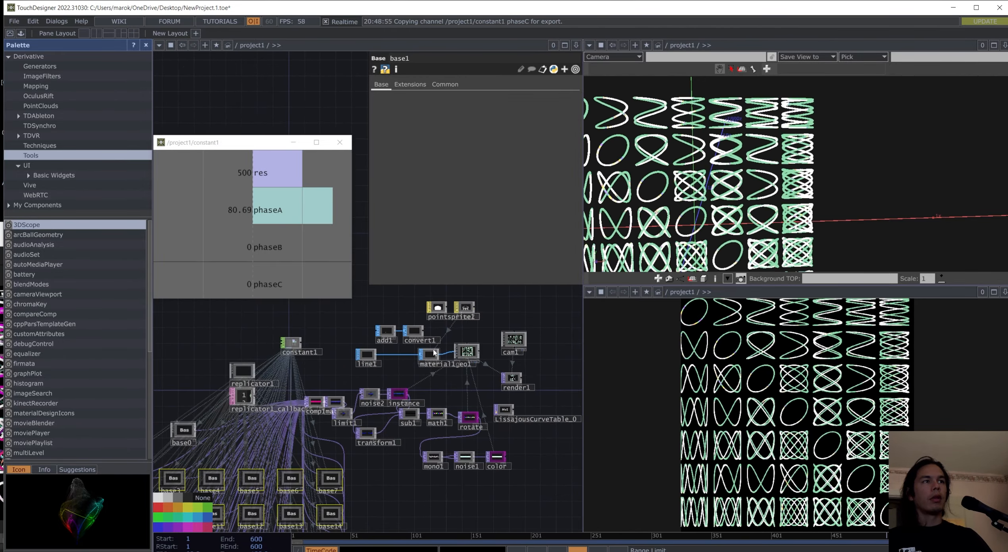
scroll(469, 353, up, 3)
scroll(468, 352, up, 2)
click(471, 359)
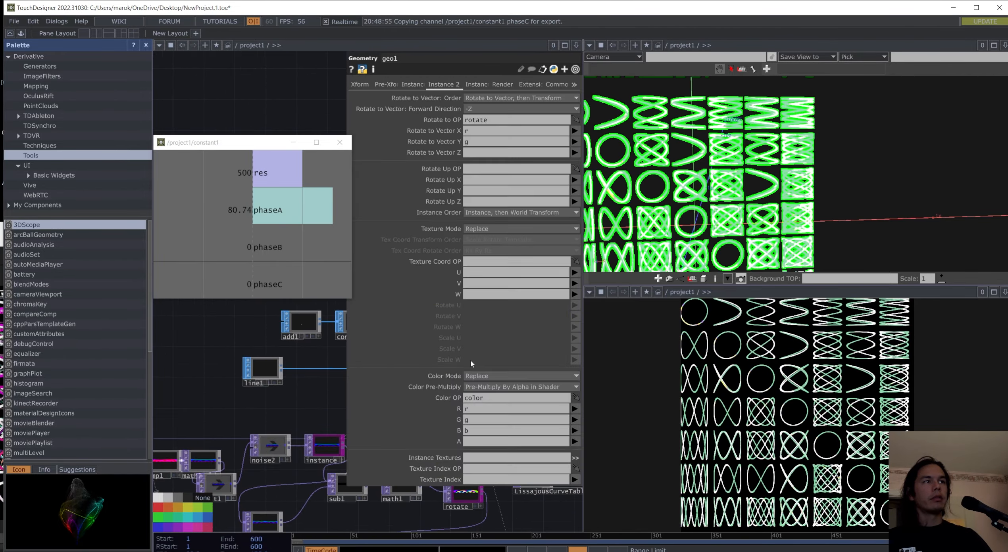
click(484, 153)
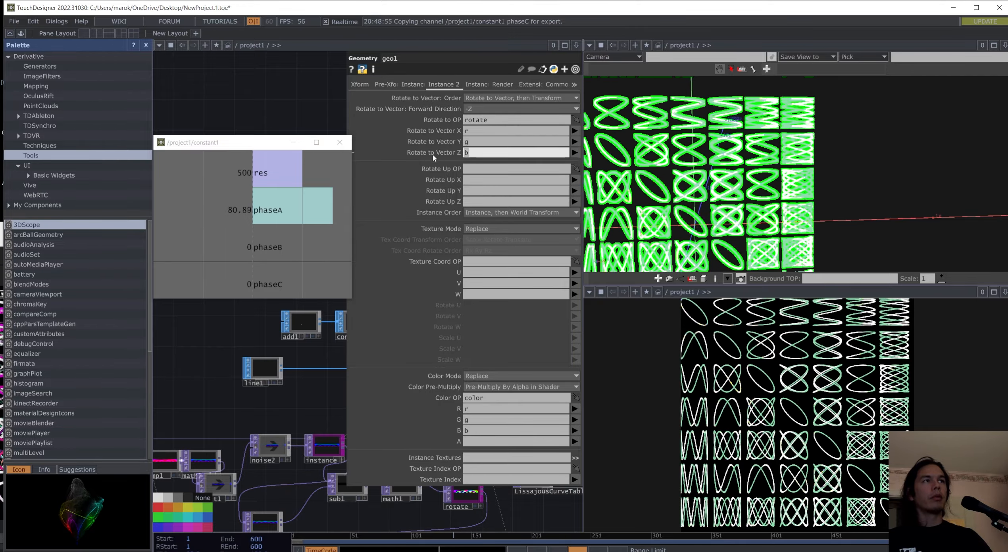
click(410, 85)
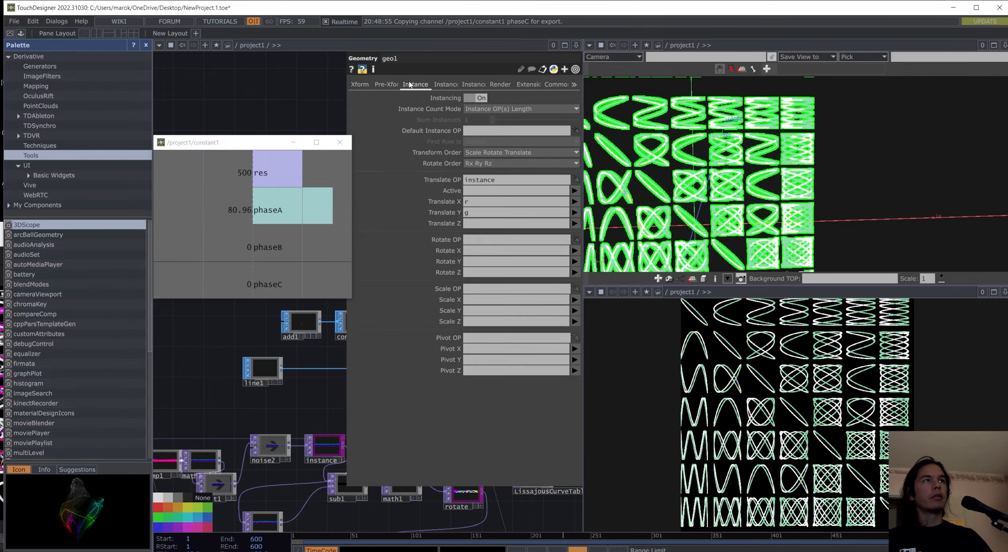
click(468, 222)
key(Return)
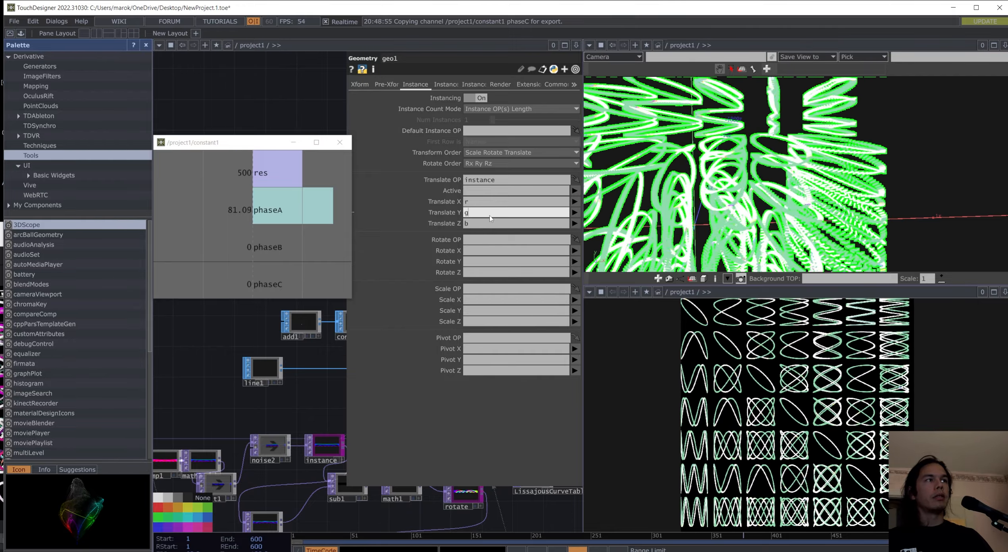
Step: Inspect the depth of the instanced curves from several angles in the 3D geometry view
click(273, 363)
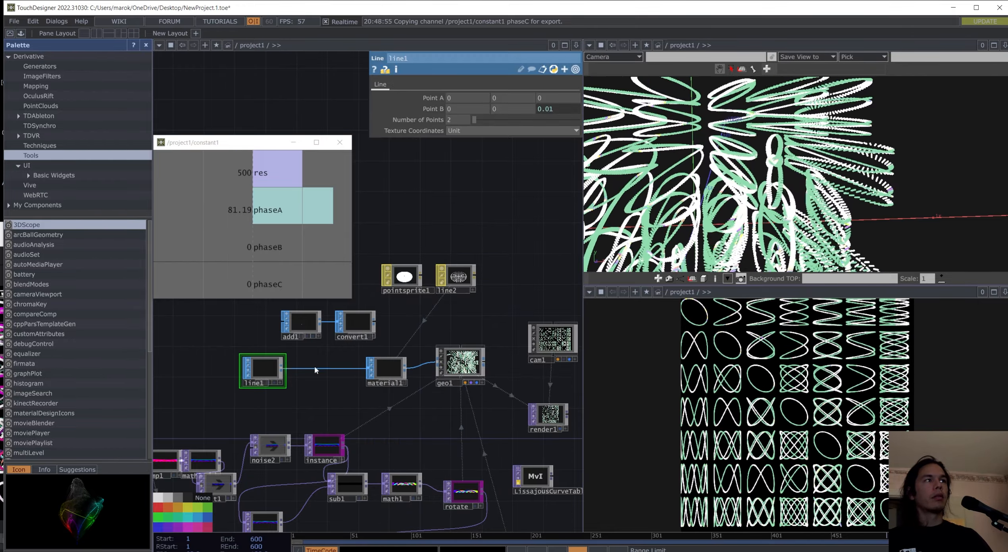
key(h)
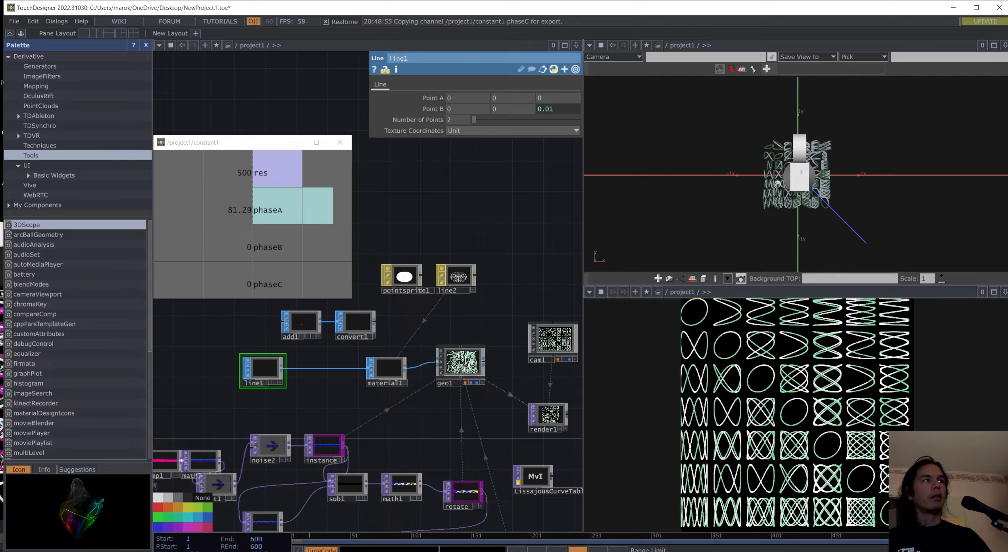
scroll(798, 178, up, 3)
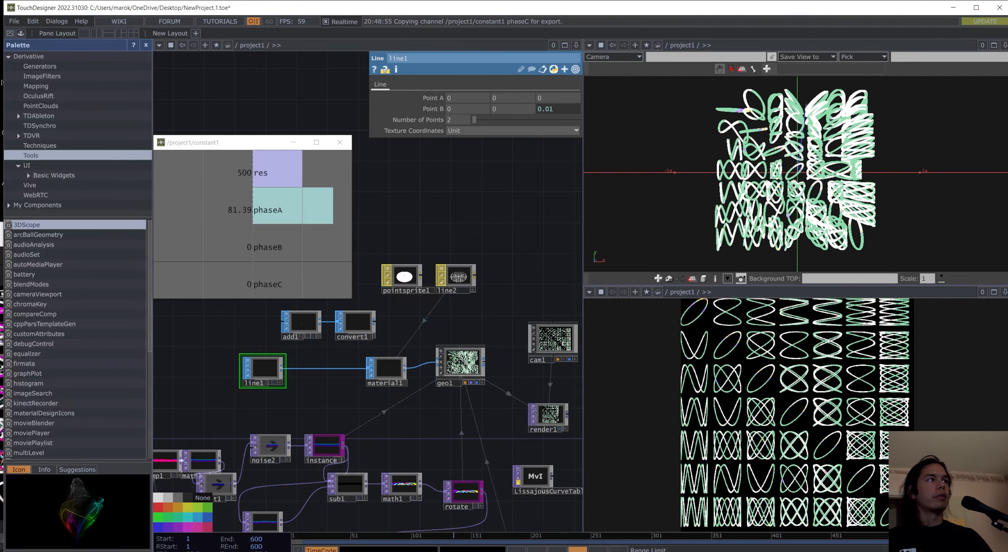
mouse_move(786, 182)
mouse_down()
mouse_move(860, 195)
mouse_move(844, 172)
mouse_up()
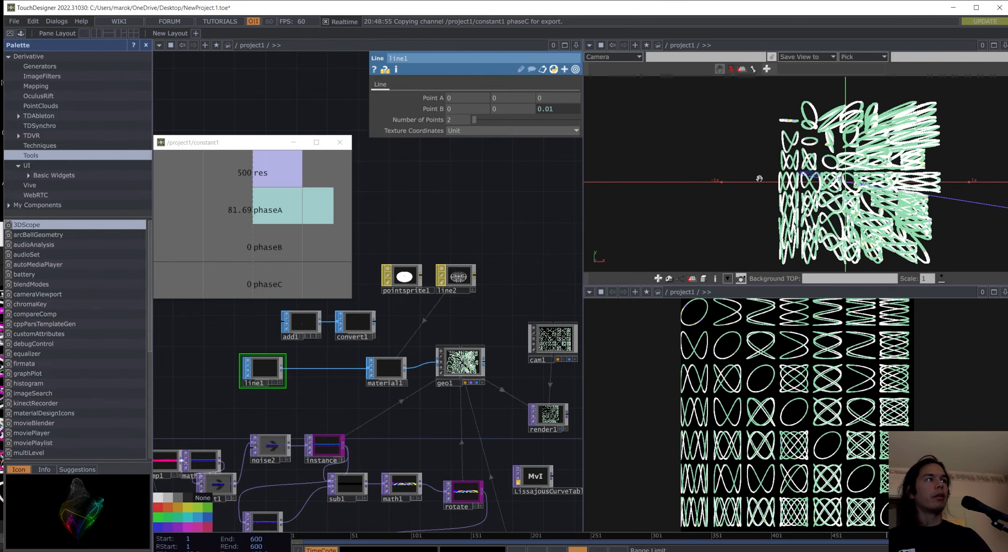
drag(773, 182, 718, 177)
right_drag(718, 177, 797, 186)
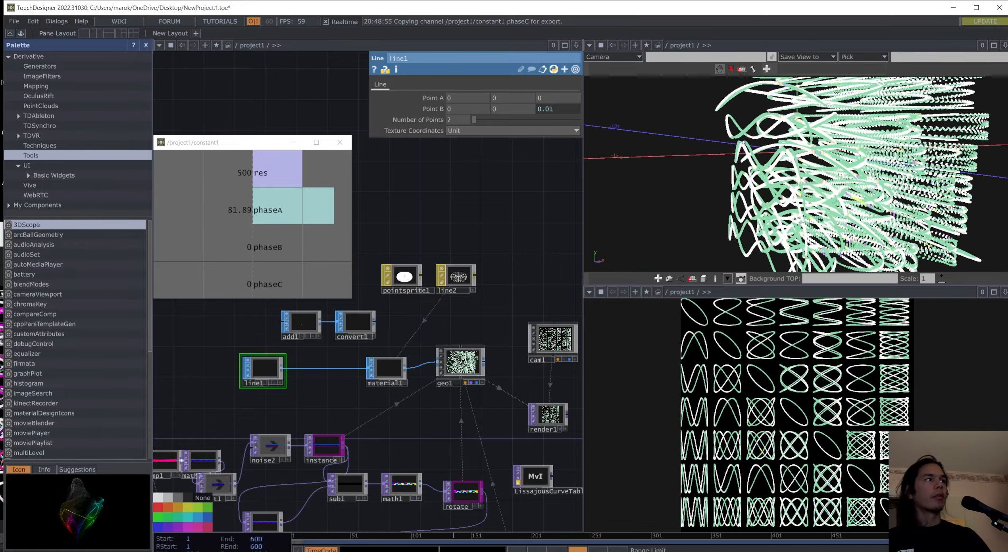
Step: Try rotating geo1 by 90 degrees about the Y axis, then reset the rotation to 0
click(454, 366)
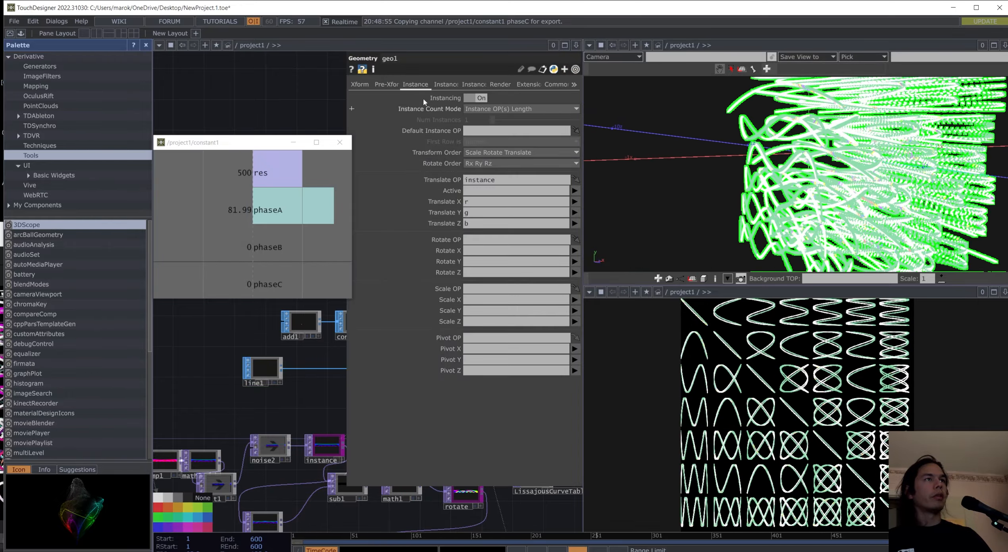
click(446, 84)
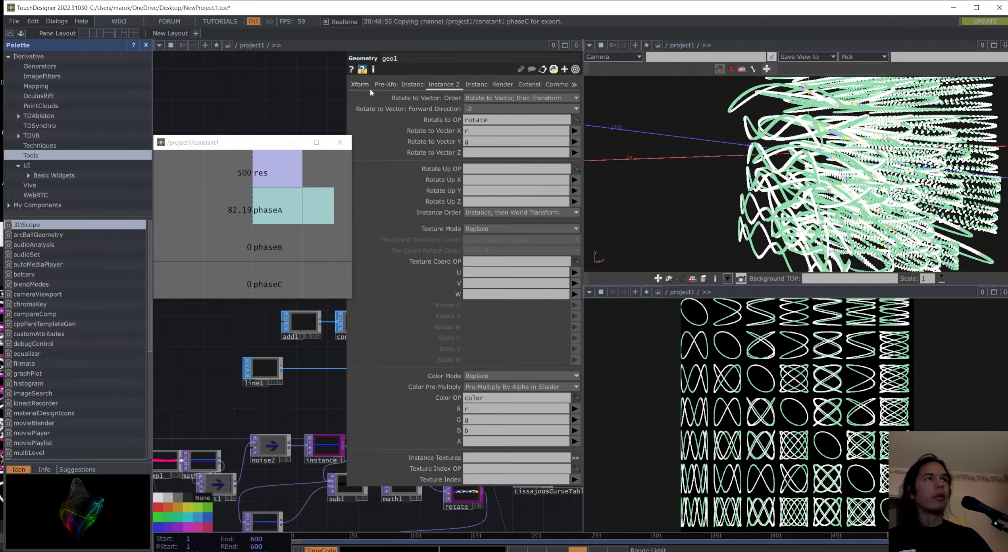
click(359, 84)
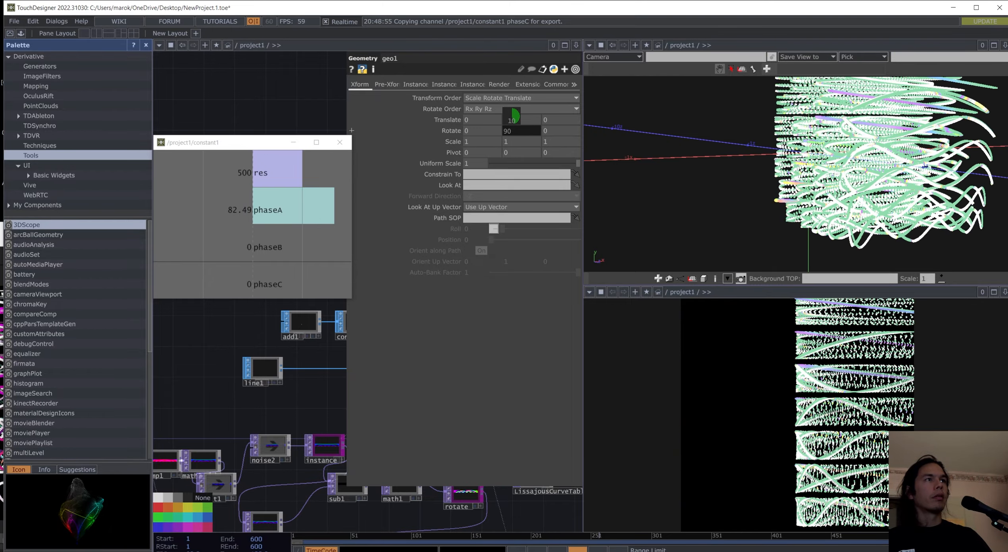
mouse_move(512, 119)
middle_down()
mouse_move(472, 119)
mouse_move(504, 119)
middle_up()
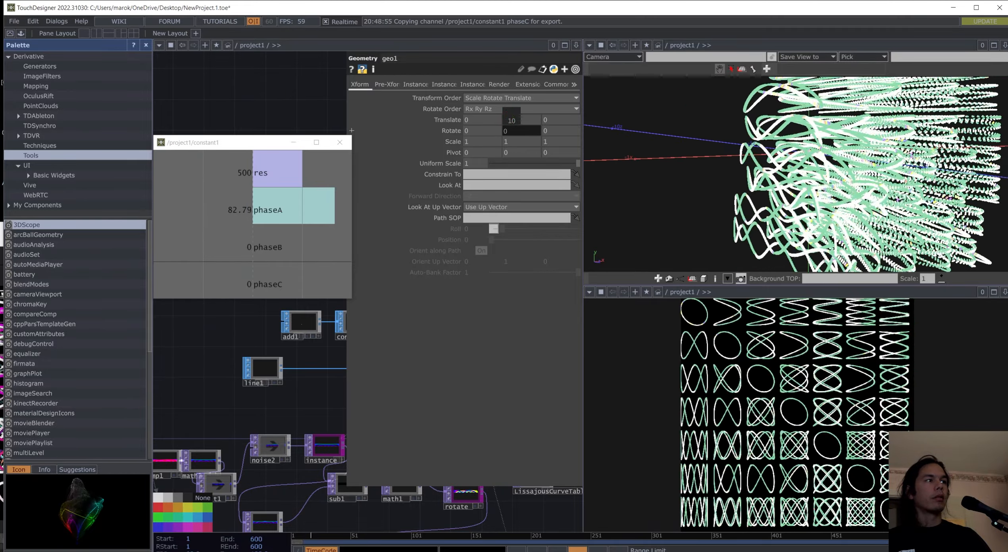
Step: Set the res value of constant1 to 100
drag(253, 392, 171, 384)
key(p)
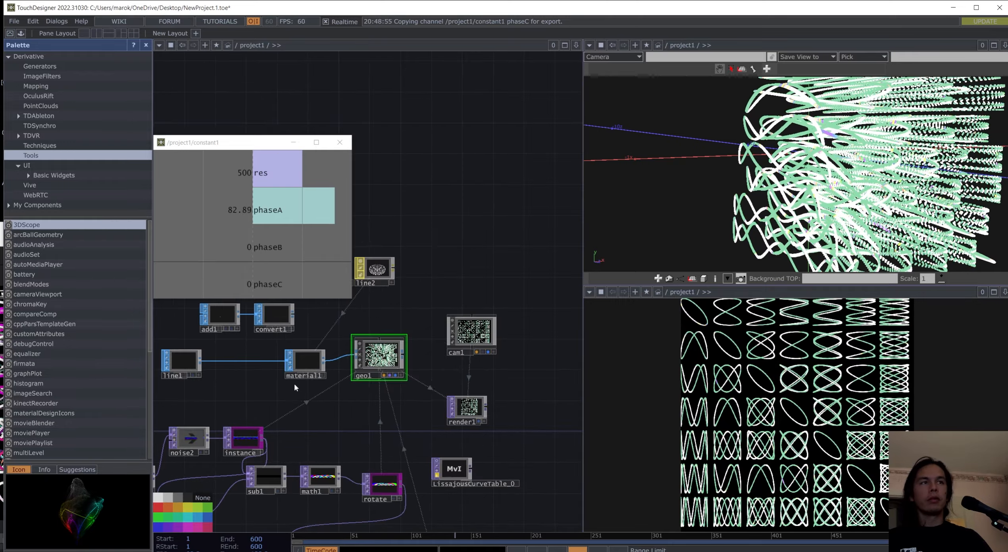
drag(295, 388, 454, 383)
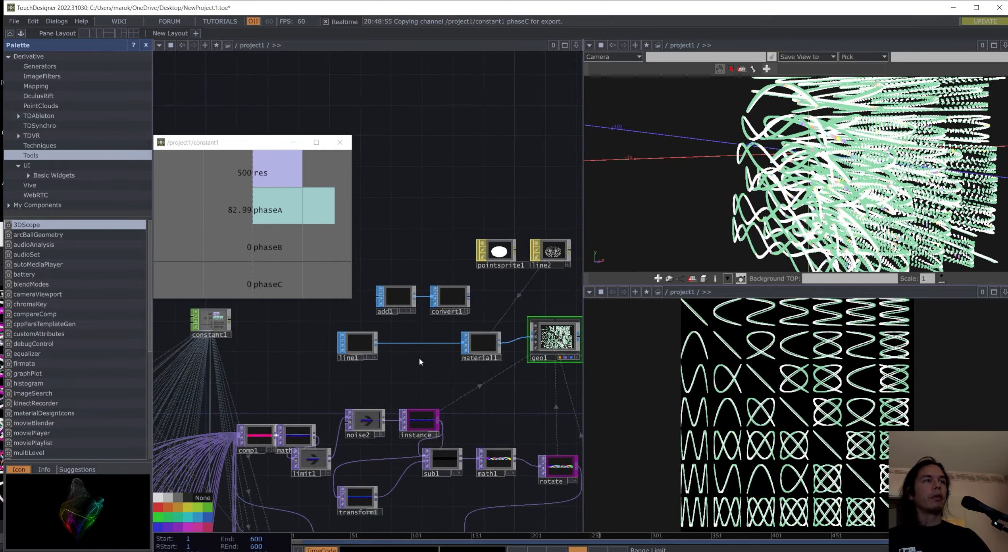
drag(430, 373, 516, 397)
click(314, 345)
key(p)
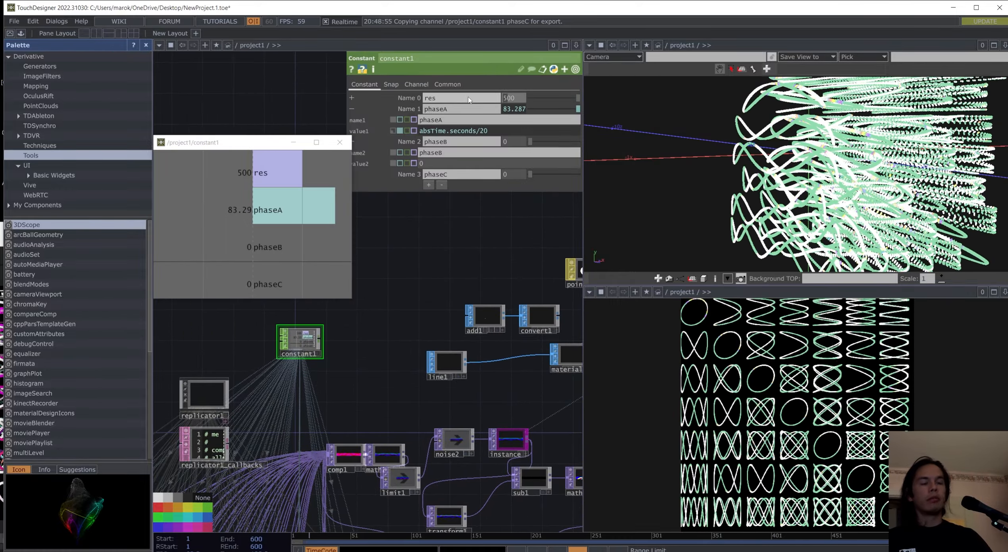
Step: Add a Box SOP to the network just below line1
scroll(424, 310, down, 3)
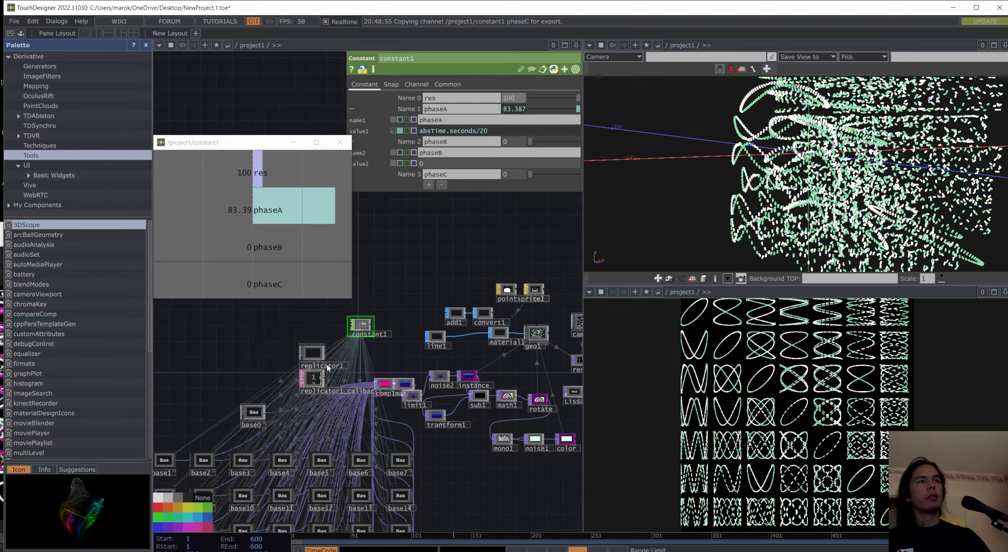
click(258, 412)
drag(359, 373, 331, 401)
scroll(367, 409, up, 2)
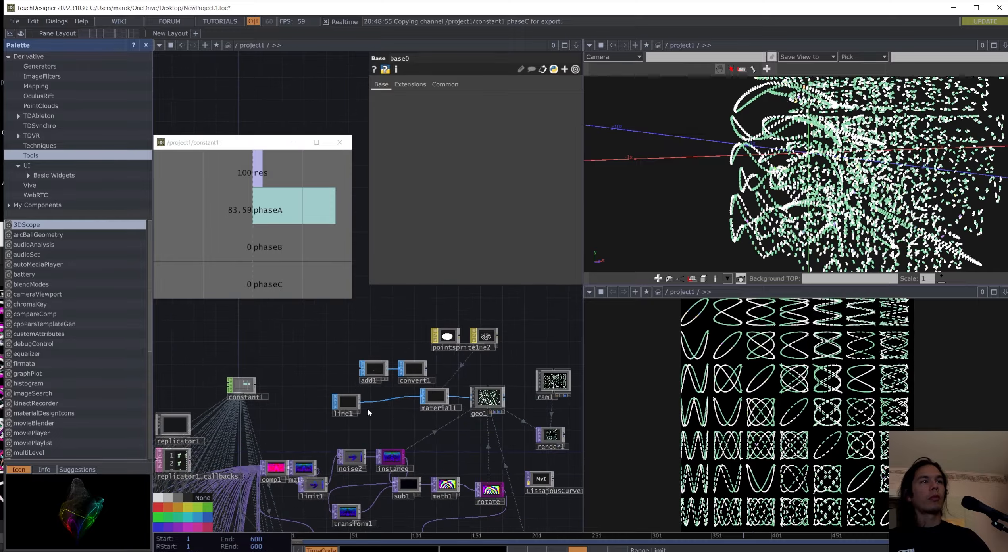
key(Tab)
click(278, 293)
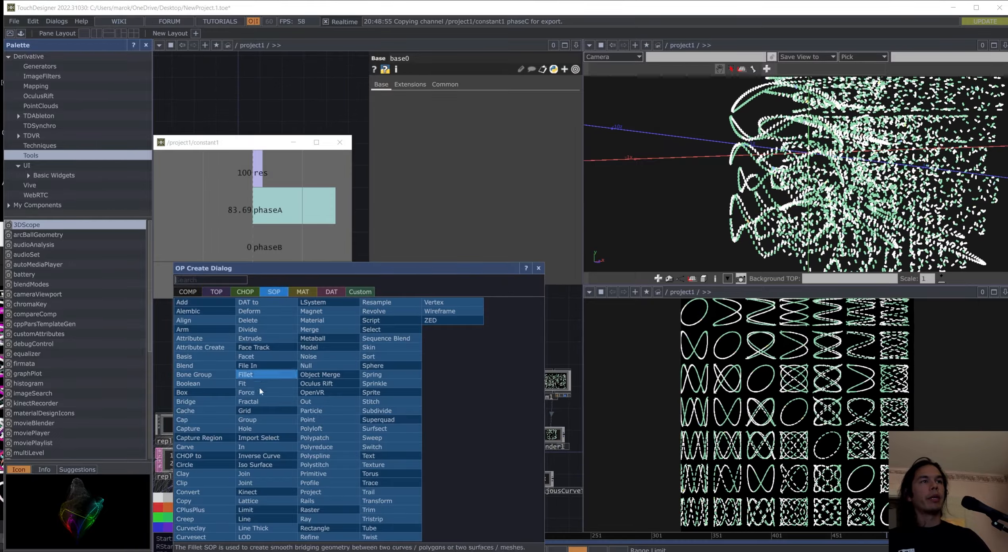
text(bo)
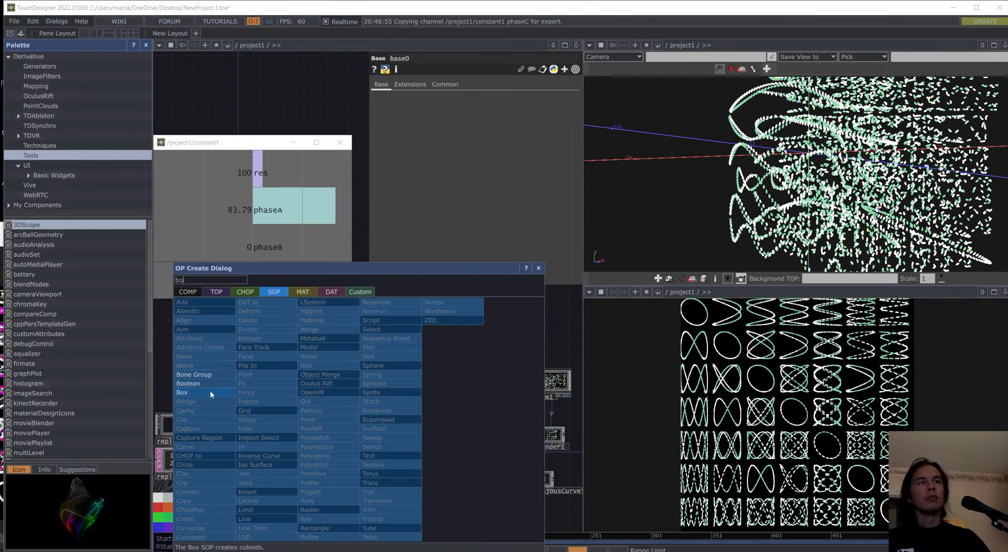
click(183, 393)
click(385, 421)
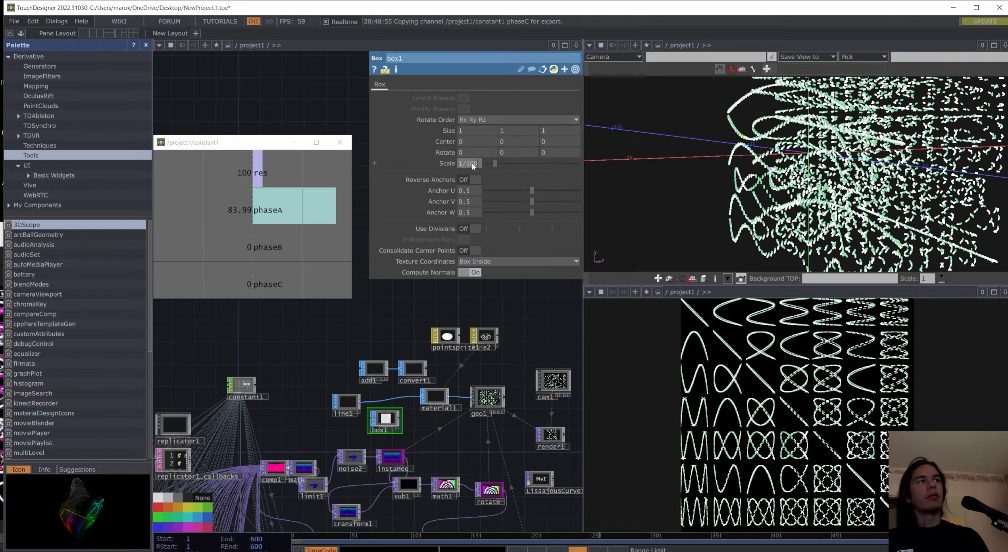
Step: Set box1's Scale to 1/1000 and connect box1 to the material1 input in place of line1
key(Return)
scroll(387, 432, up, 2)
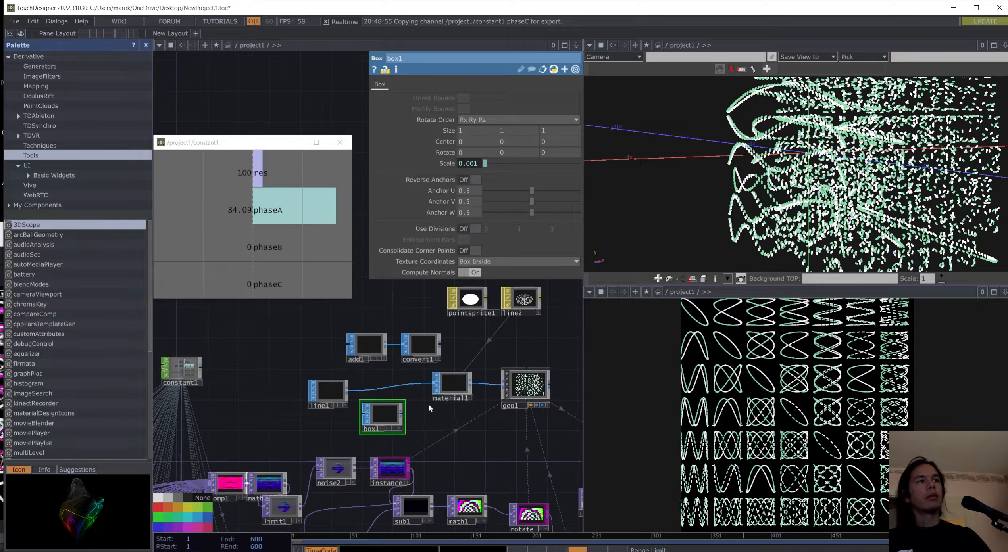
drag(402, 416, 433, 384)
drag(412, 441, 341, 465)
Step: Add a Phong material below line2 and assign it to material1
click(451, 324)
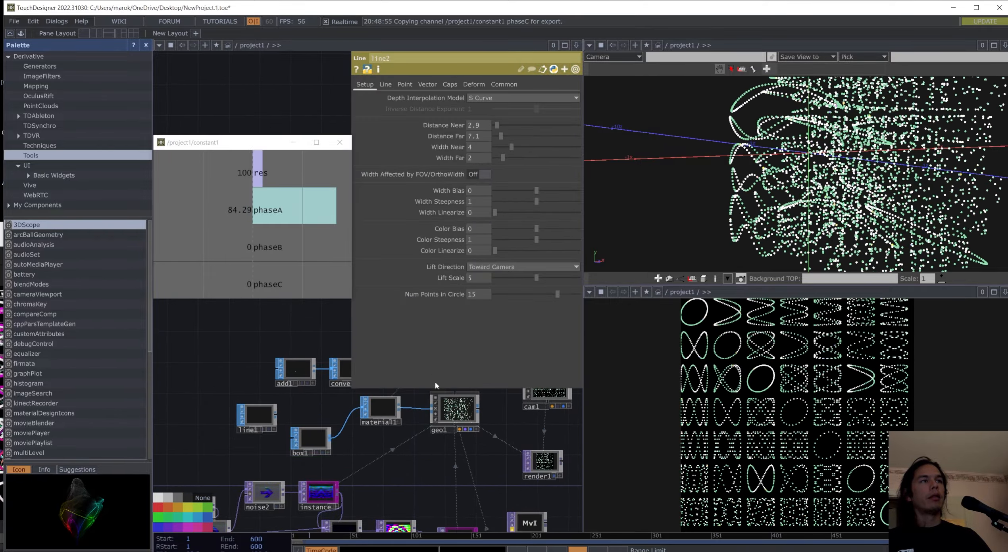
key(p)
key(Tab)
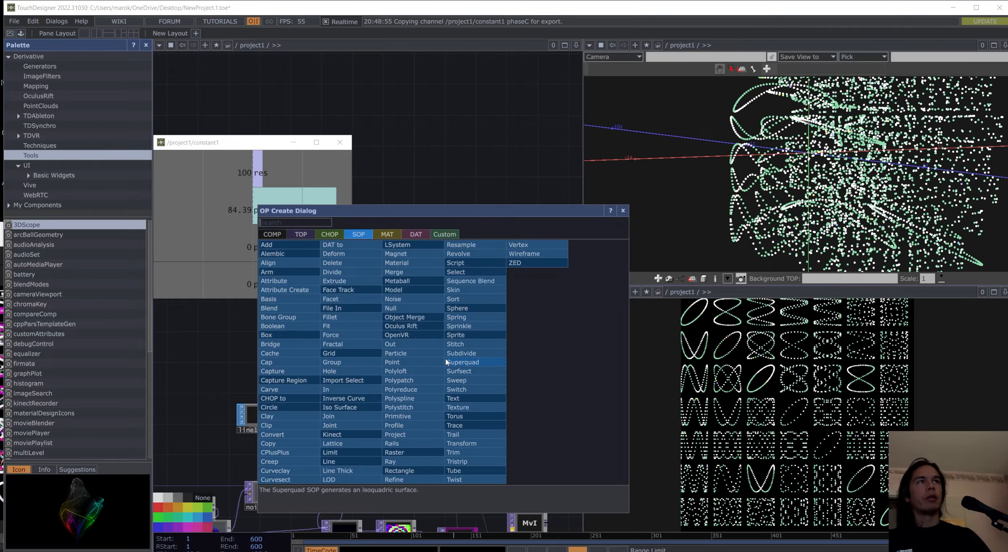
text(pb)
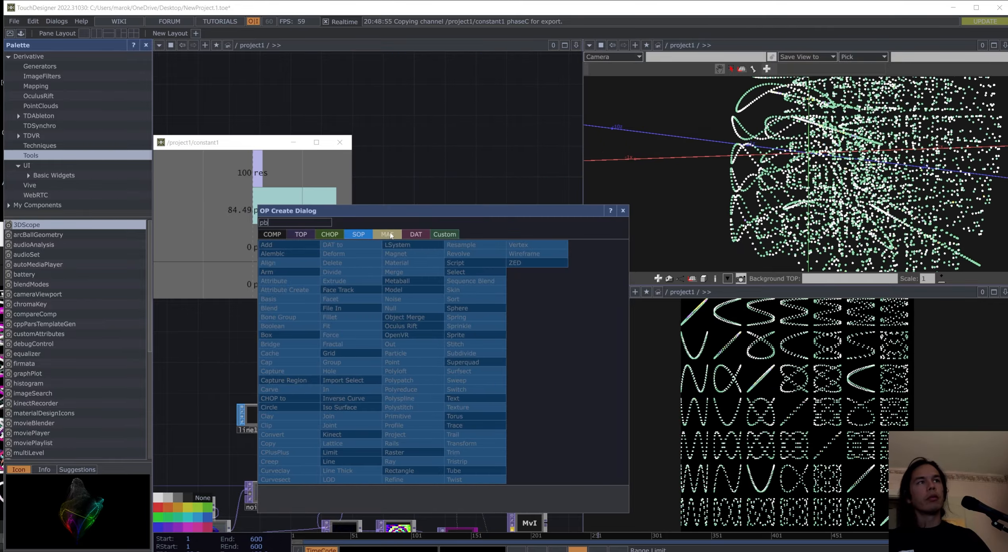
click(388, 235)
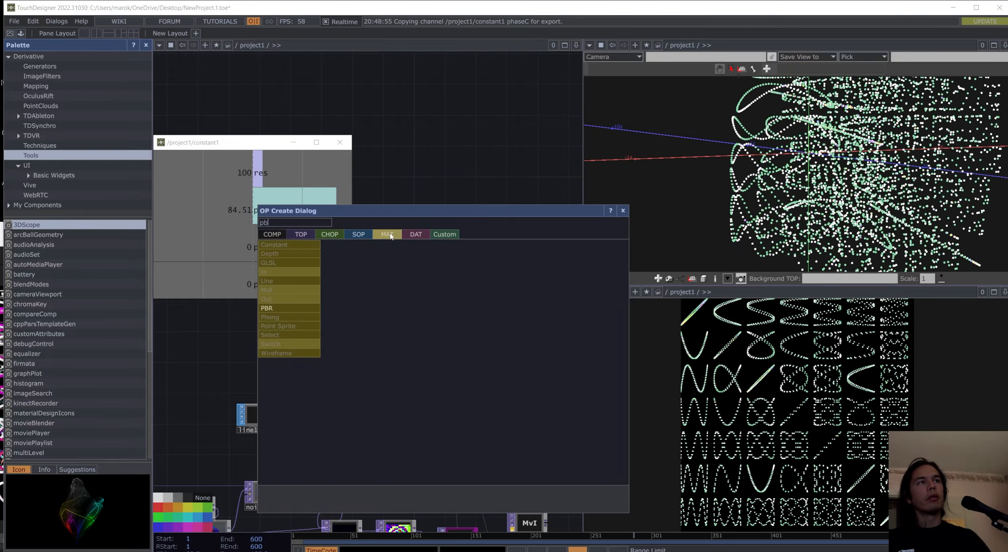
click(295, 317)
click(404, 387)
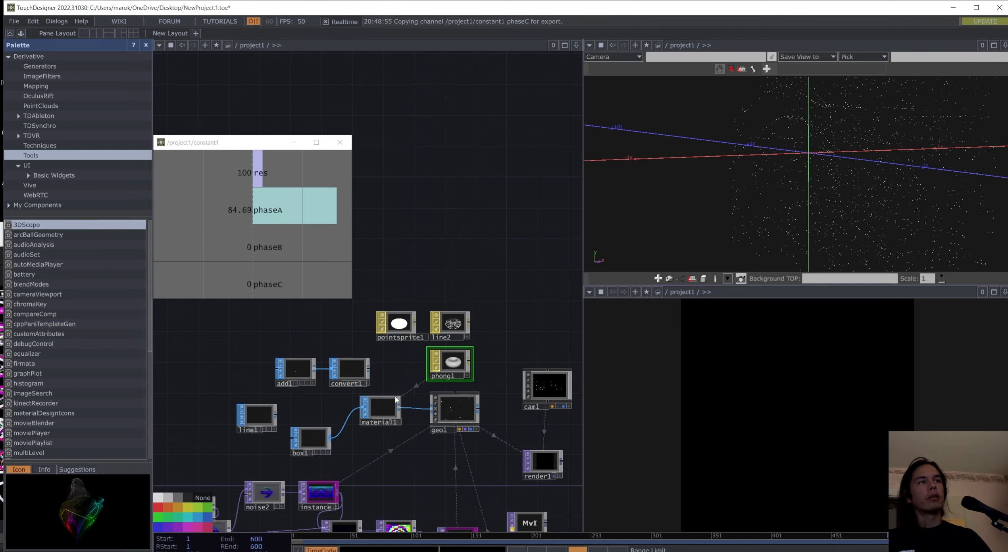
Step: Add a Light COMP to the network above cam1
key(Tab)
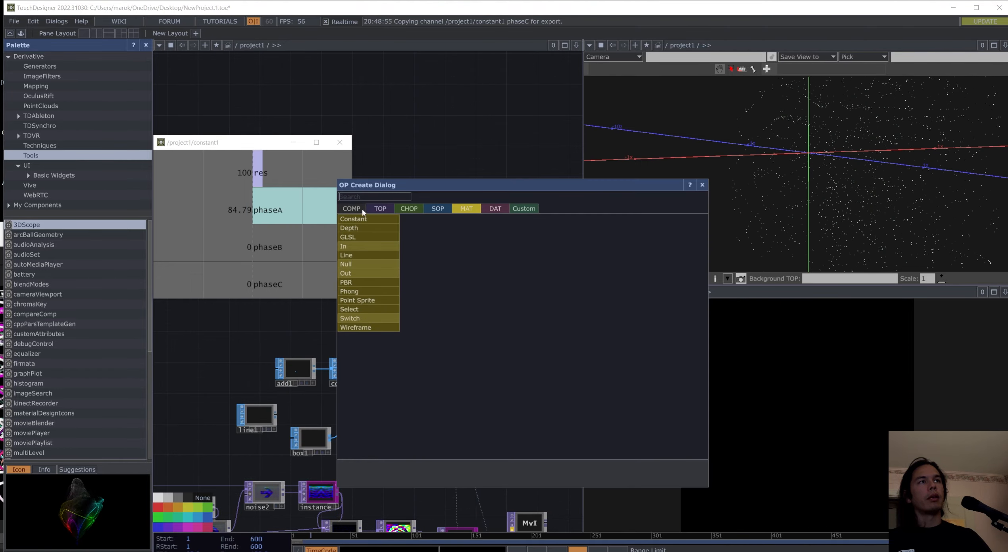
click(361, 209)
click(358, 317)
click(529, 341)
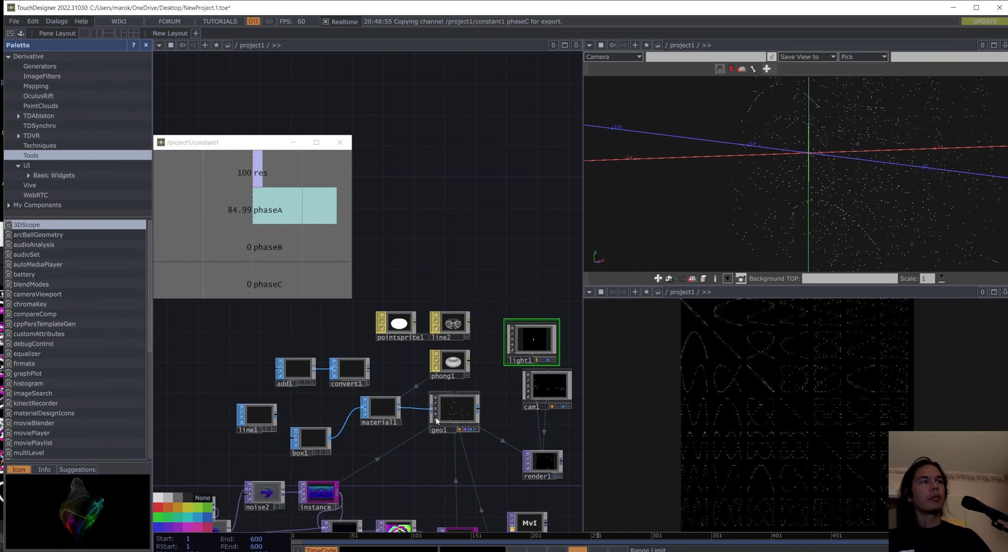
Step: Set box1's Scale expression to 1/500
click(306, 441)
key(p)
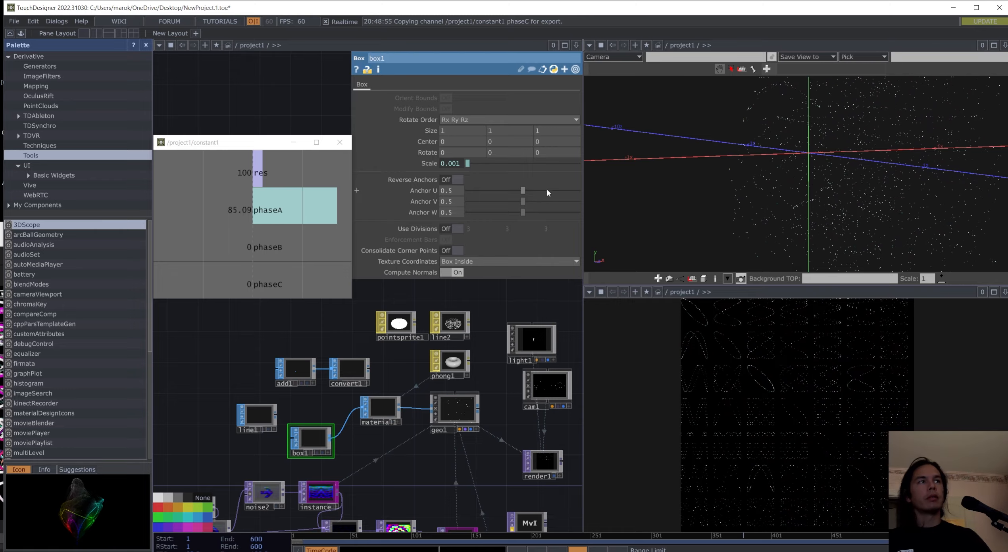
click(441, 164)
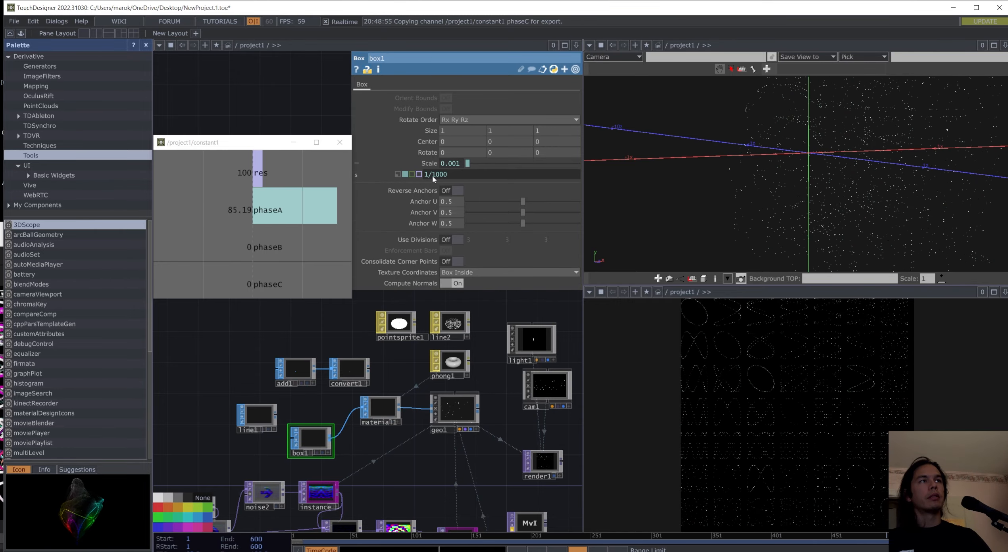
key(Return)
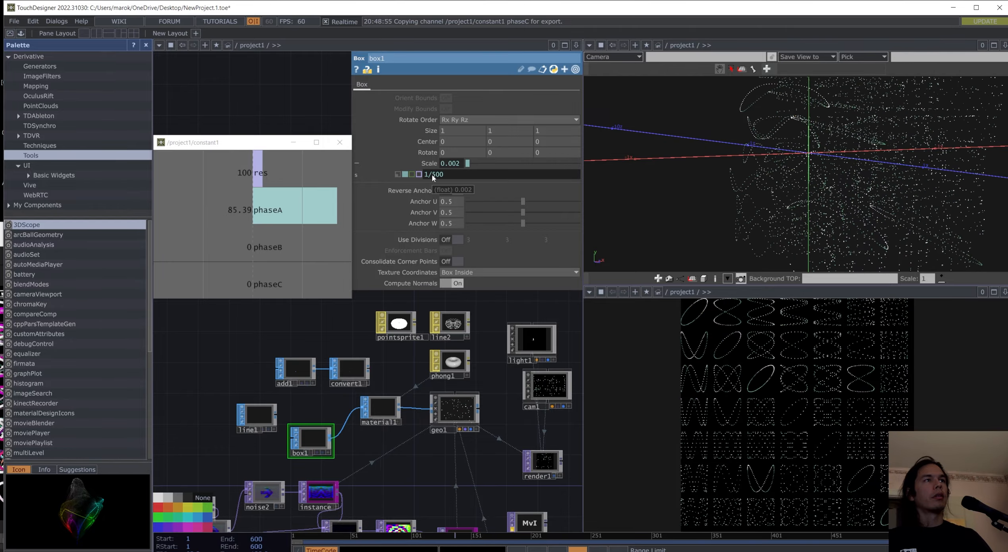
Step: Raise the res value of constant1 in stages through 300 and 400 up to 500
drag(394, 373, 506, 319)
scroll(507, 318, down, 3)
scroll(331, 341, up, 3)
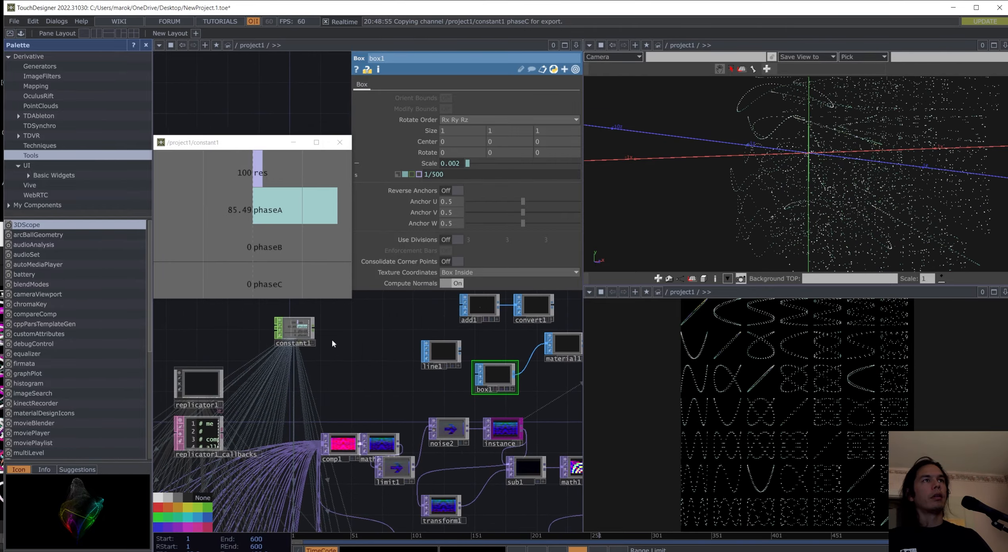
click(298, 334)
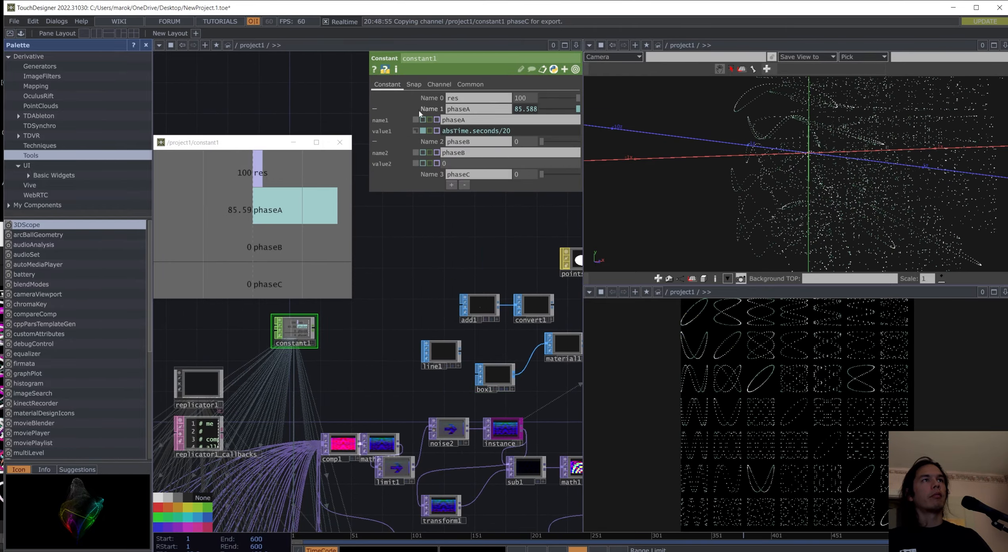
drag(510, 100, 513, 100)
text(2)
click(440, 256)
text(3)
click(461, 267)
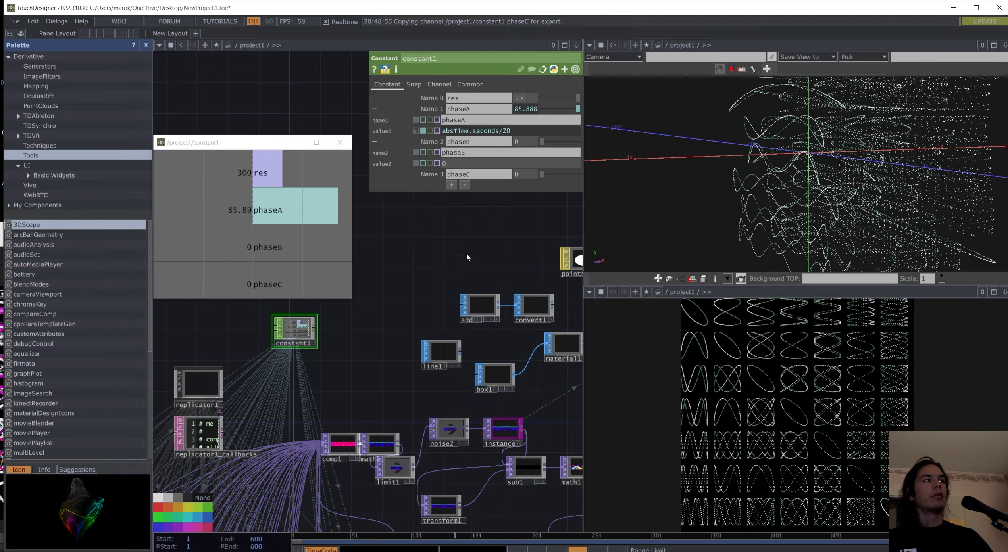
drag(465, 254, 367, 259)
drag(519, 99, 513, 99)
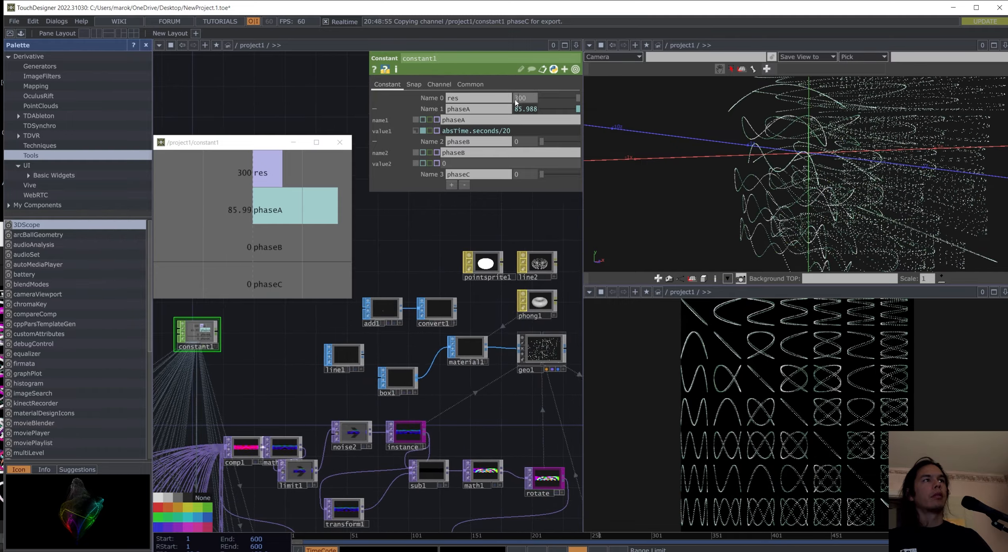
text(4)
click(405, 248)
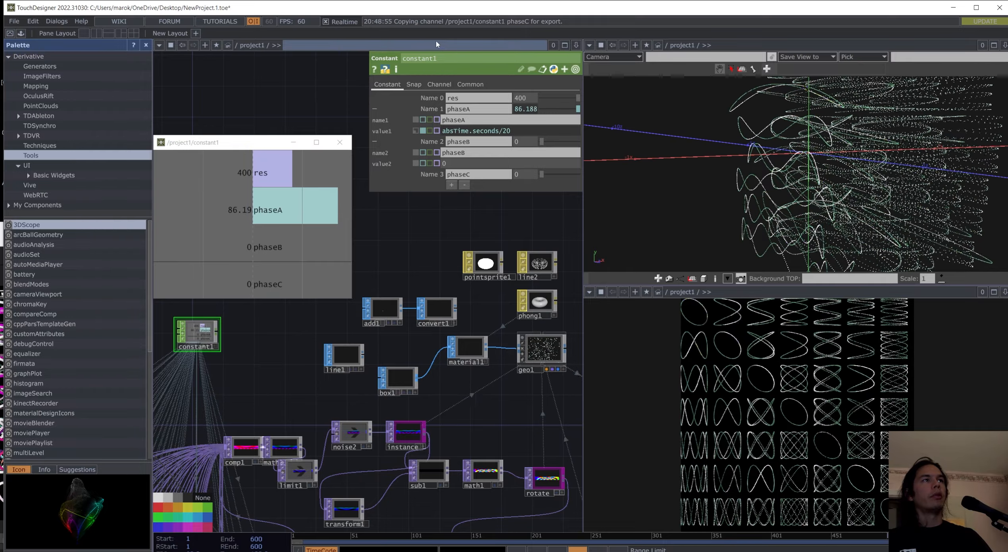
text(5)
click(387, 245)
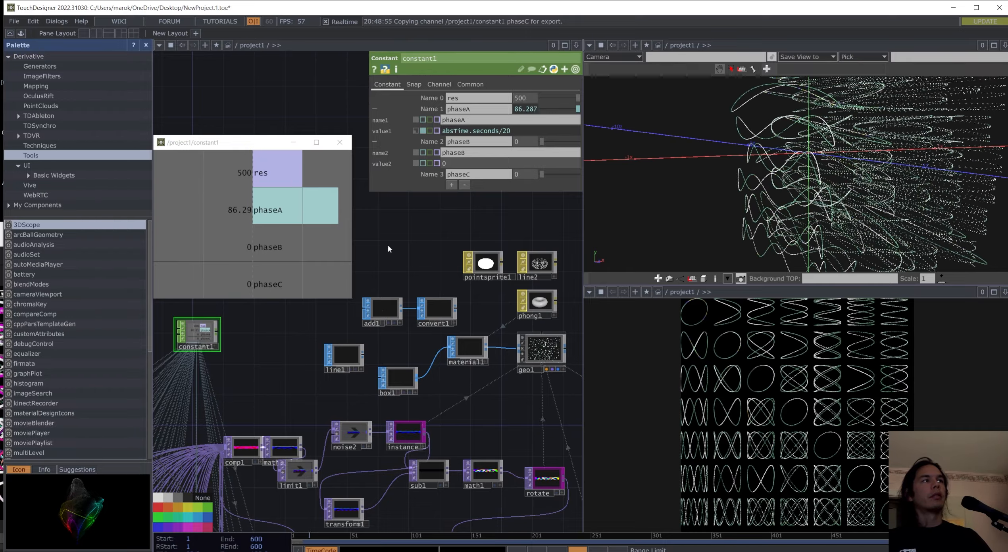
Step: Set the res value of constant1 to 1000 and check the denser curves in the 3D geometry view
click(397, 377)
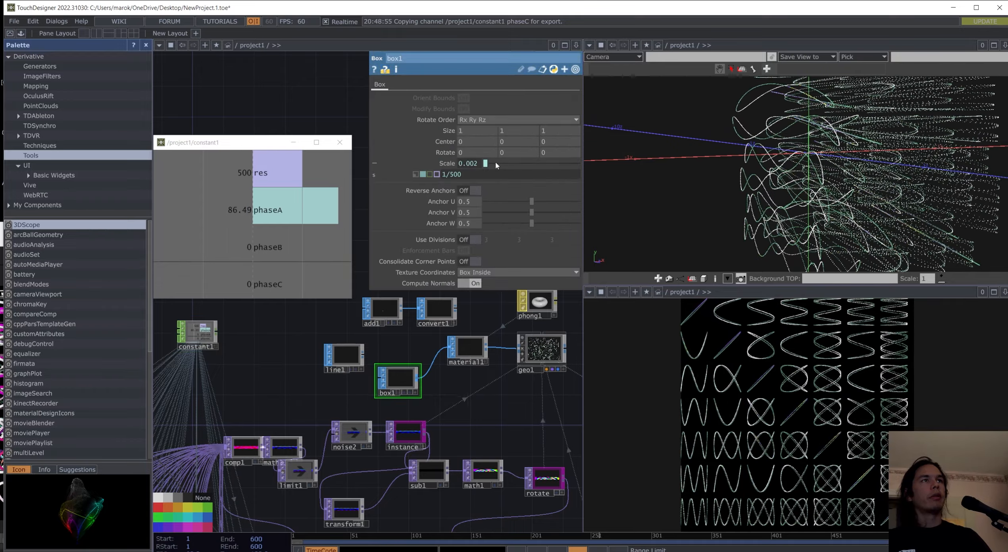
click(453, 174)
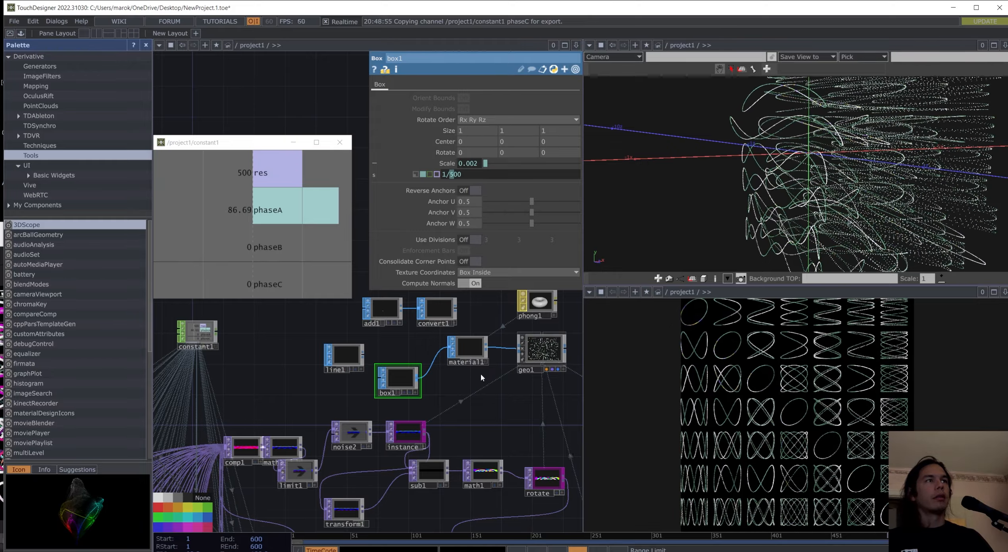
click(197, 335)
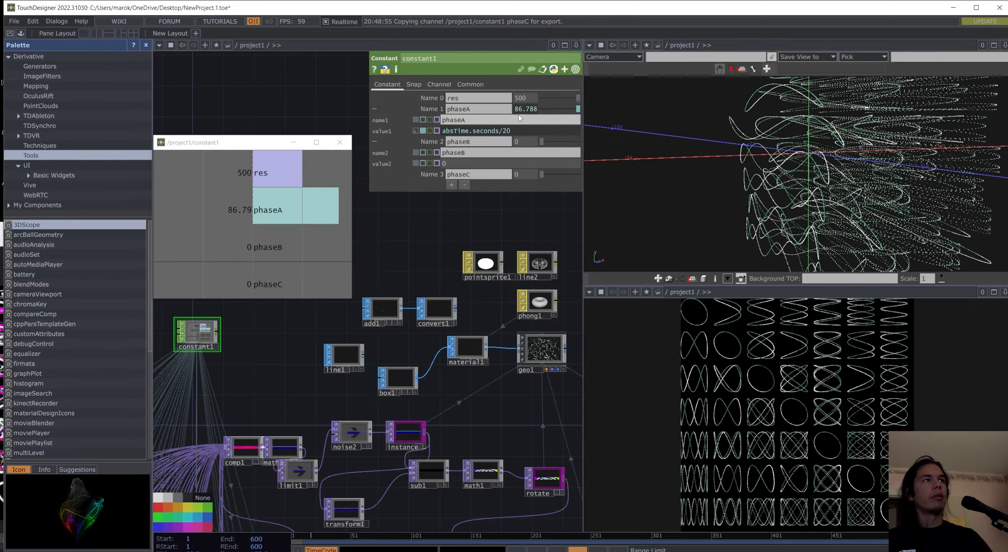
click(521, 98)
text(1000)
key(Return)
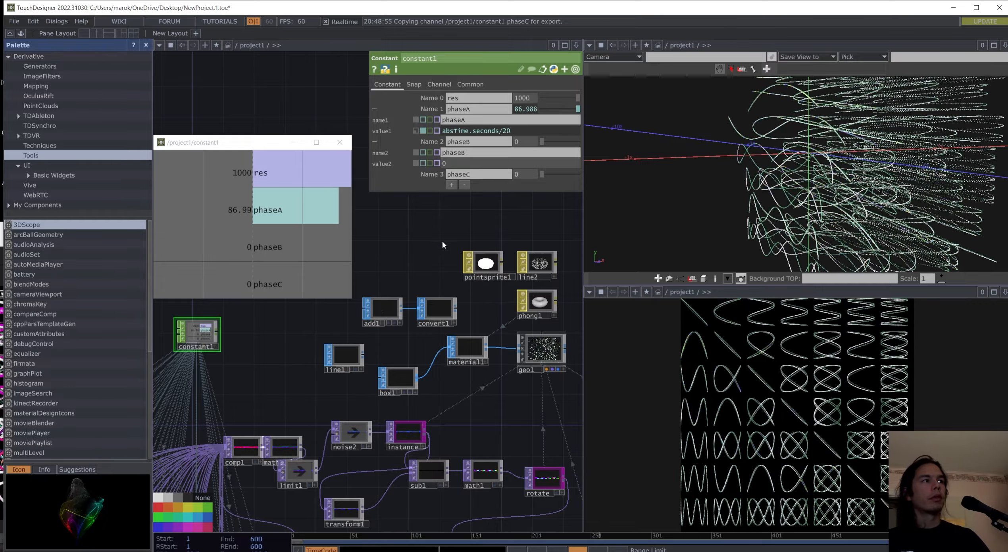
drag(786, 214, 865, 224)
drag(794, 181, 853, 193)
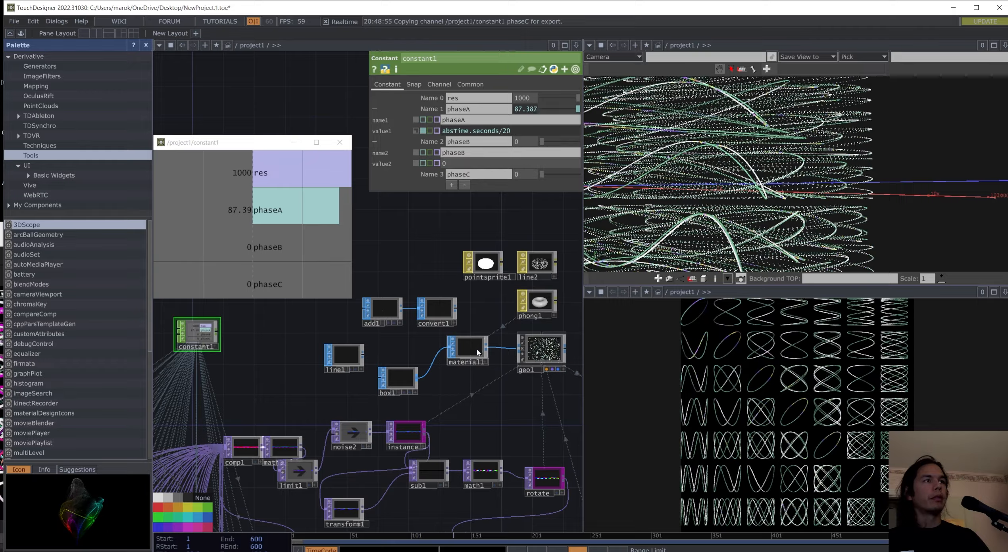
Step: Set box1's Scale expression to 1/100 and view the thicker curves from another angle
click(531, 308)
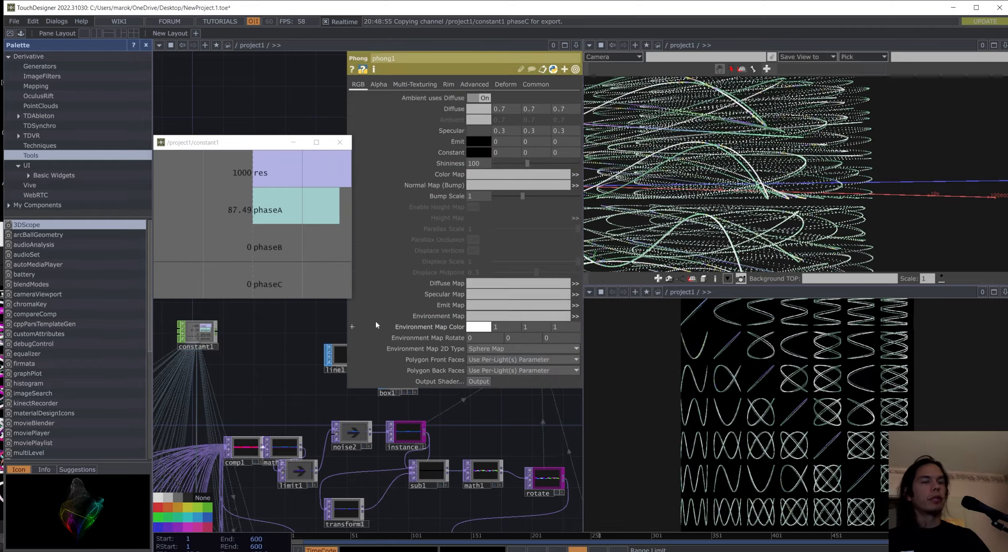
key(p)
scroll(397, 376, up, 2)
click(398, 383)
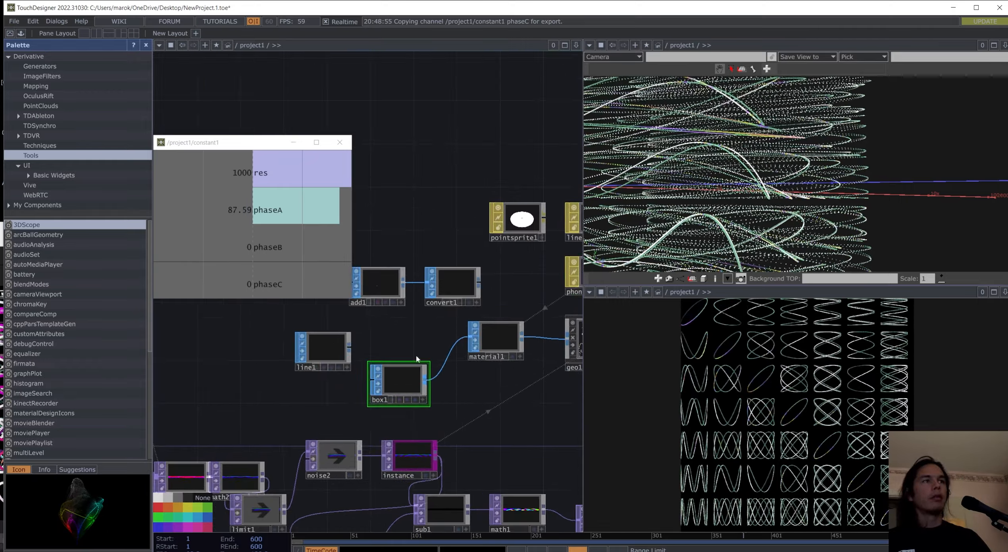
key(p)
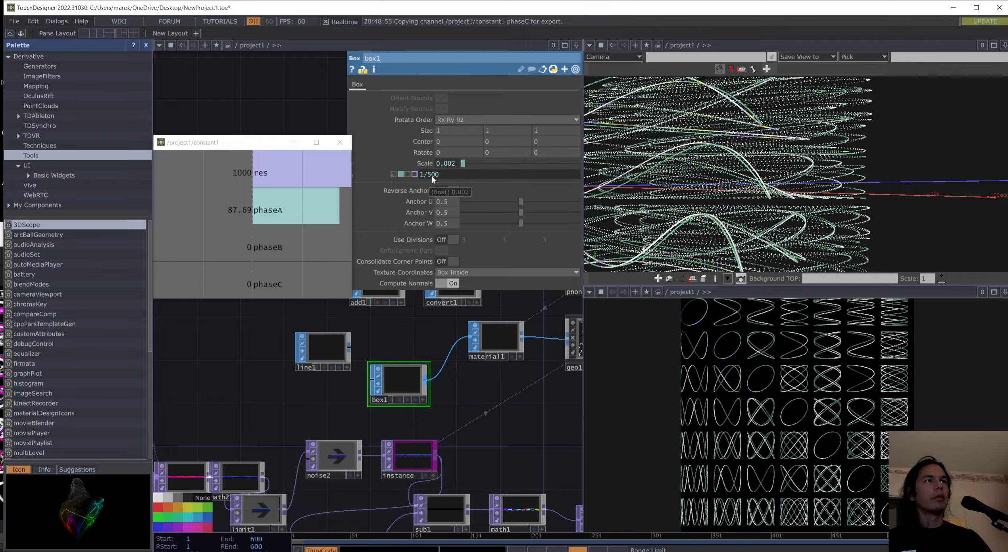
drag(452, 179, 429, 174)
text(10)
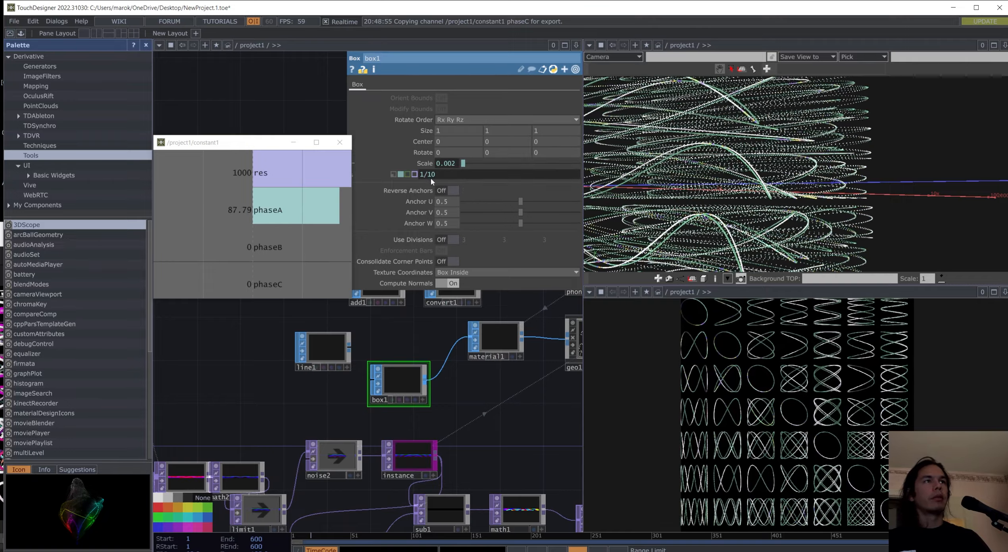
text(0)
key(Return)
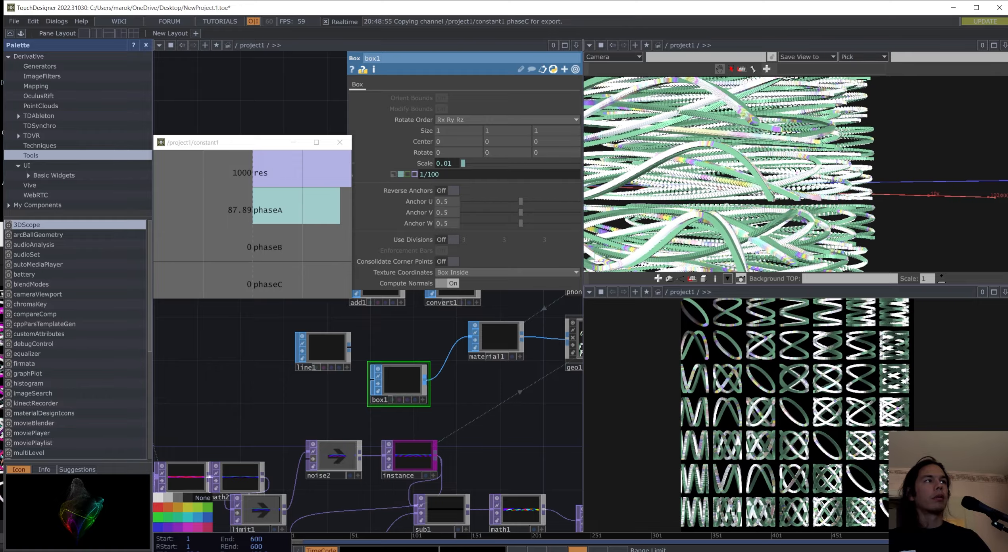
drag(783, 208, 783, 257)
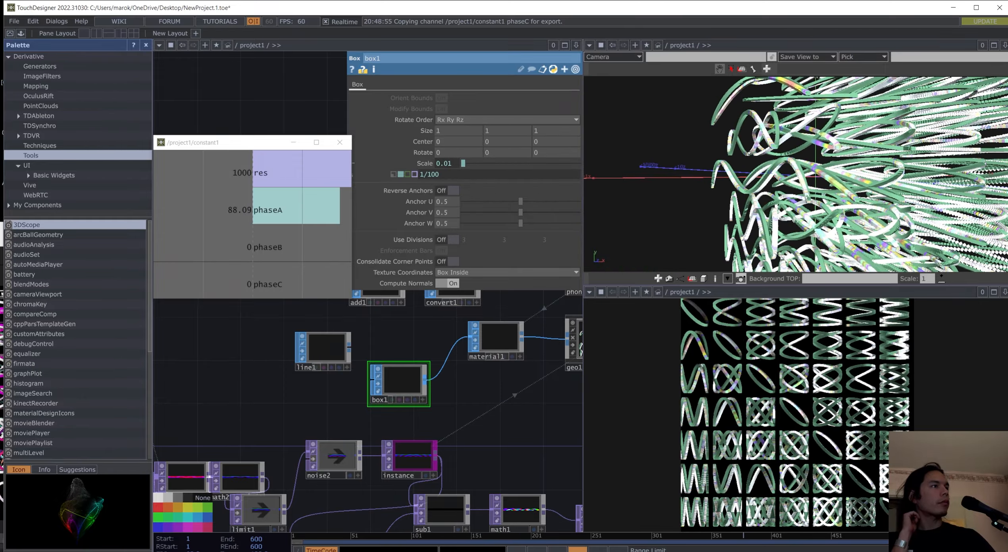
Step: Move phong1 above the other materials and add a PBR material beneath line2, next to geo1
scroll(333, 462, down, 3)
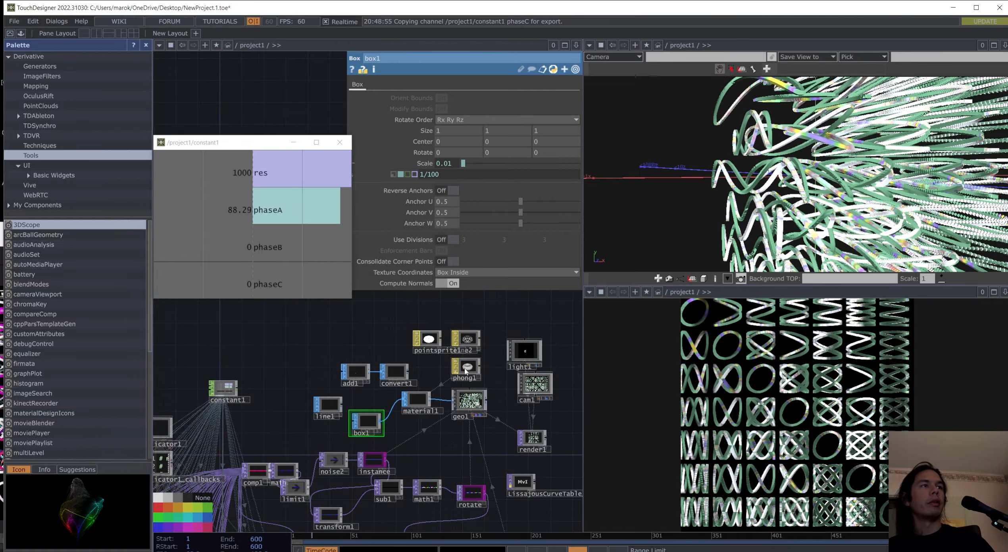
drag(468, 367, 477, 306)
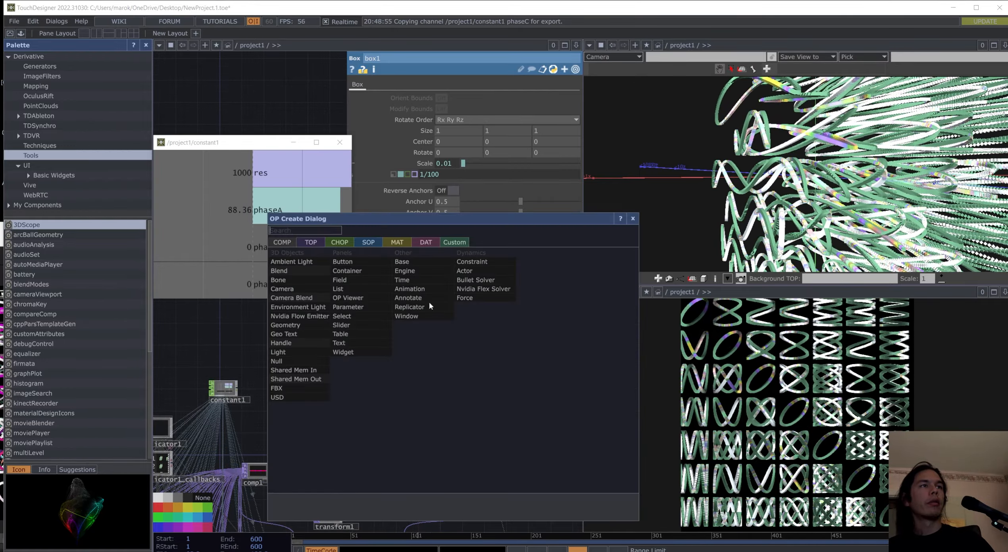
click(397, 242)
click(300, 313)
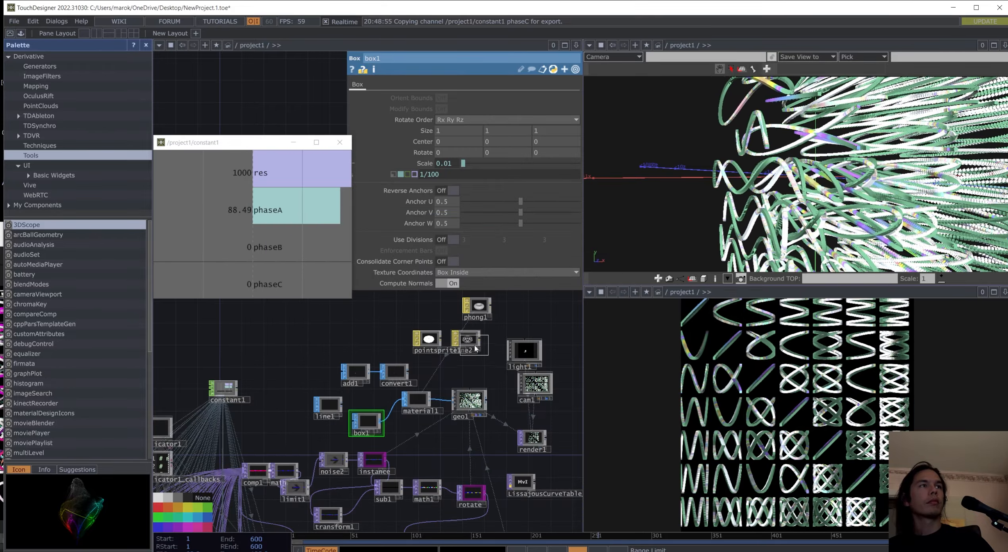
click(465, 362)
drag(456, 414, 396, 456)
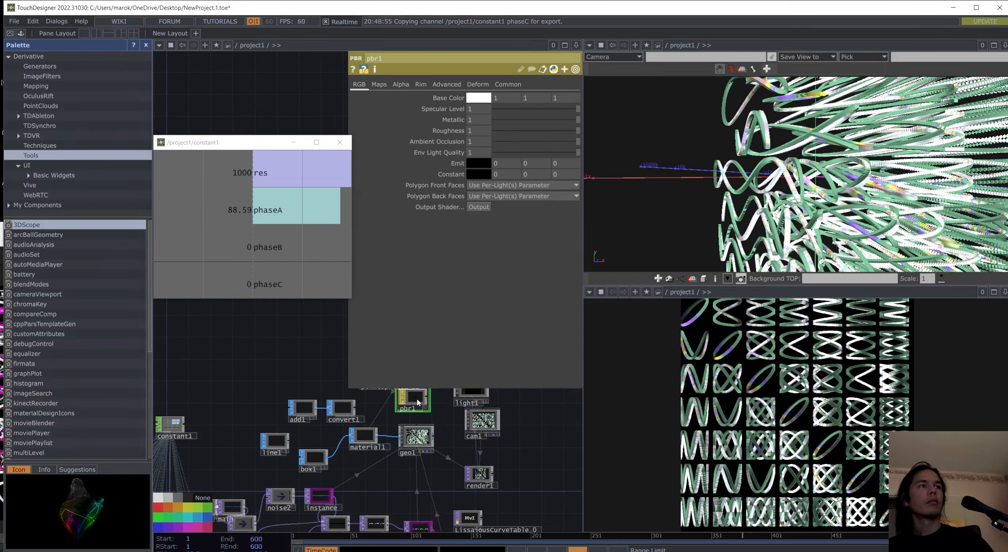
Step: Assign pbr1 to the material1 operator and lower its Metallic to 0.167 and Roughness to 0.077
drag(415, 399, 380, 435)
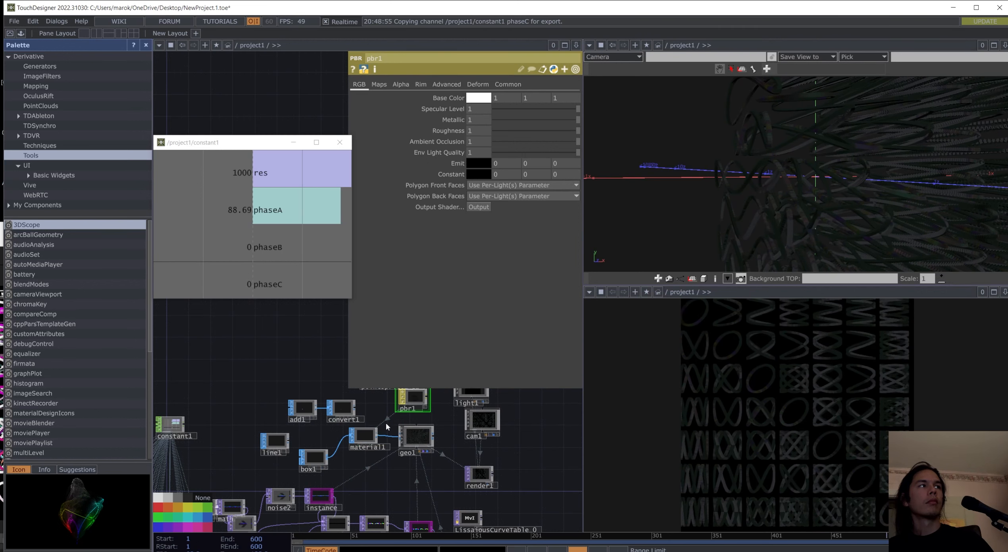
click(559, 119)
drag(559, 120, 495, 137)
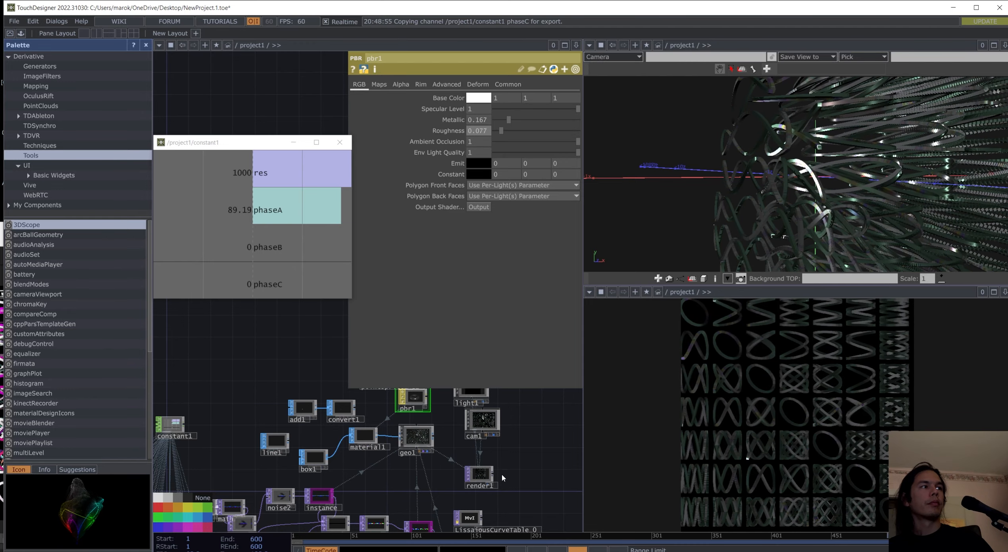
Step: Set light1's Z translate to 0.84 so the light sits close to the curves
drag(516, 440, 411, 464)
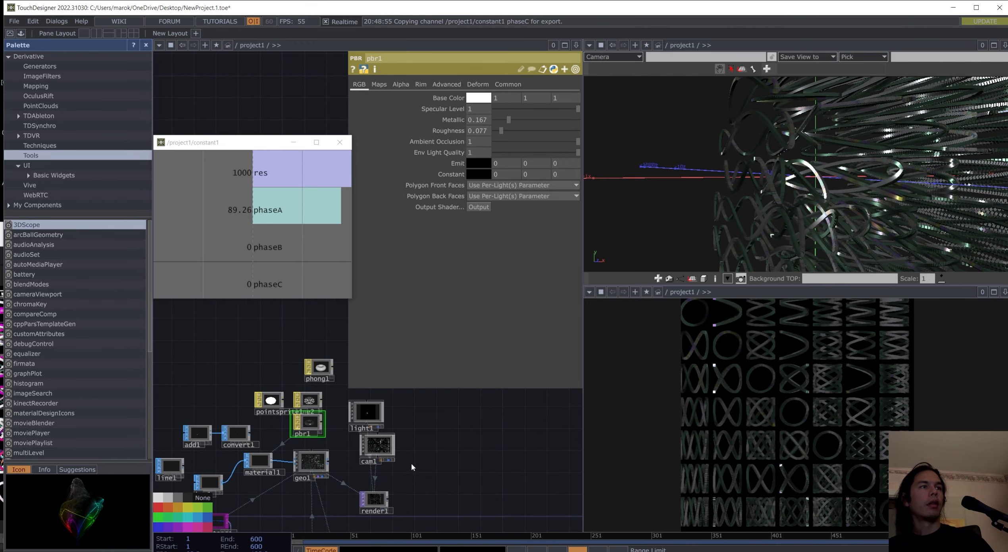
click(365, 413)
scroll(373, 424, up, 3)
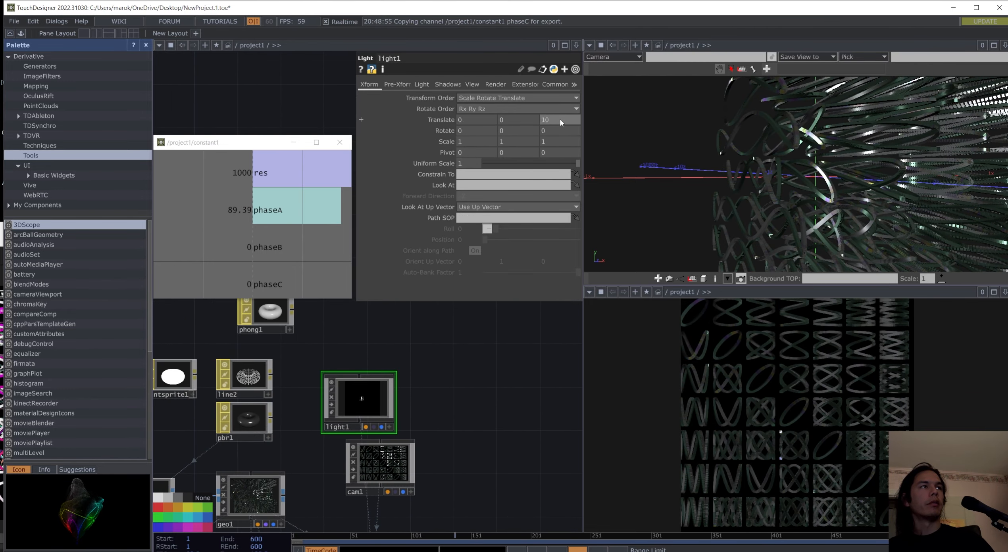
middle_drag(560, 123, 545, 105)
Step: Move the LissajousCurveTable_O operator up between geo1 and render1
drag(446, 425, 436, 350)
scroll(447, 406, down, 3)
scroll(382, 434, up, 3)
drag(382, 436, 360, 303)
scroll(410, 325, down, 2)
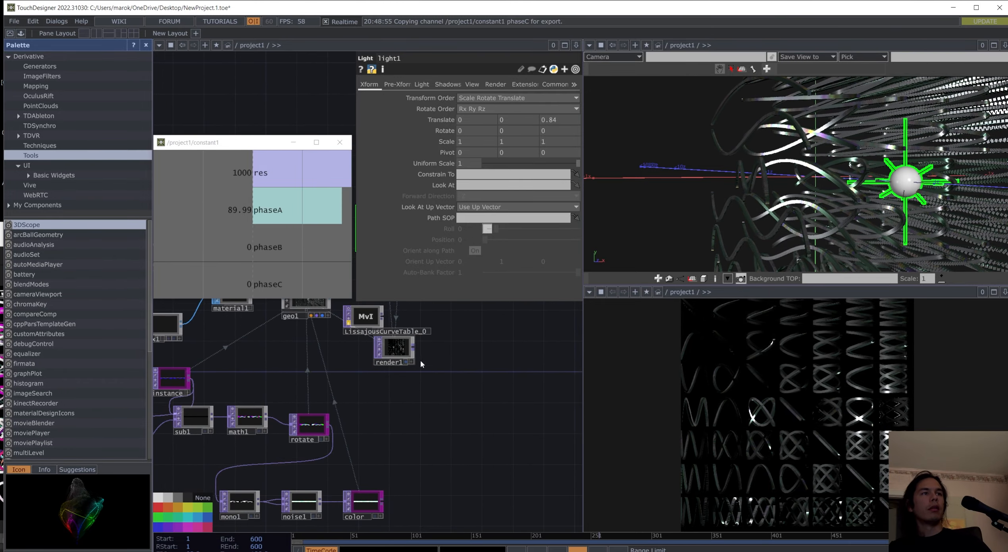
Step: Animate noise1 by setting its Z translate to the expression absTime.seconds*0.05
click(299, 496)
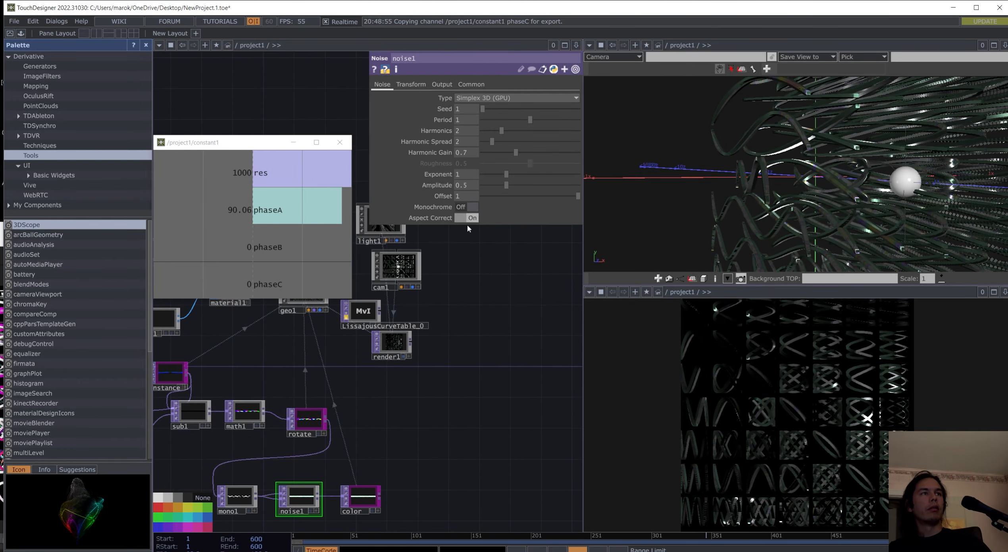
click(422, 85)
click(555, 120)
text(absT)
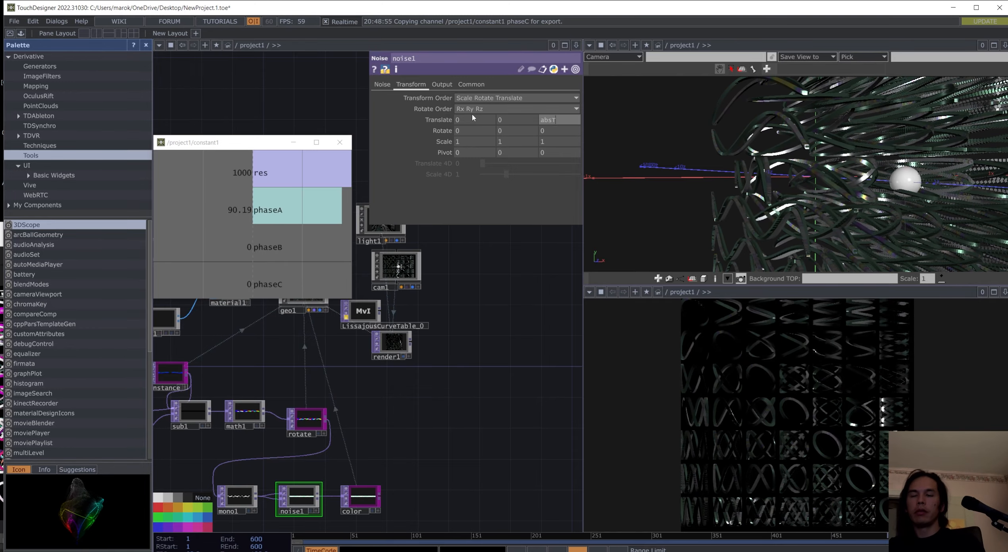
text(ime.seconds*0.05)
key(Return)
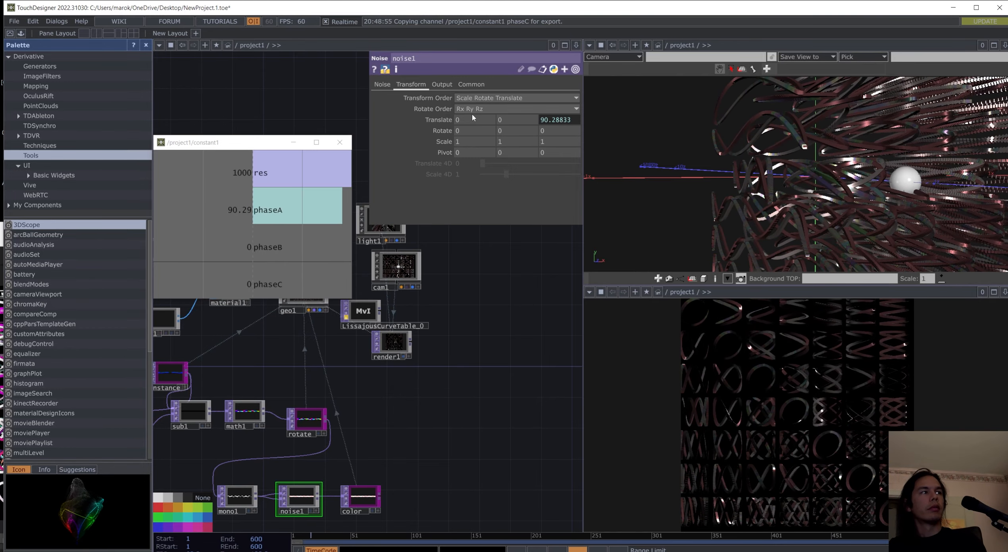
Step: Try shifting light1 vertically by raising its Y translate to values such as 0.5 and returning it to 0
scroll(428, 415, down, 3)
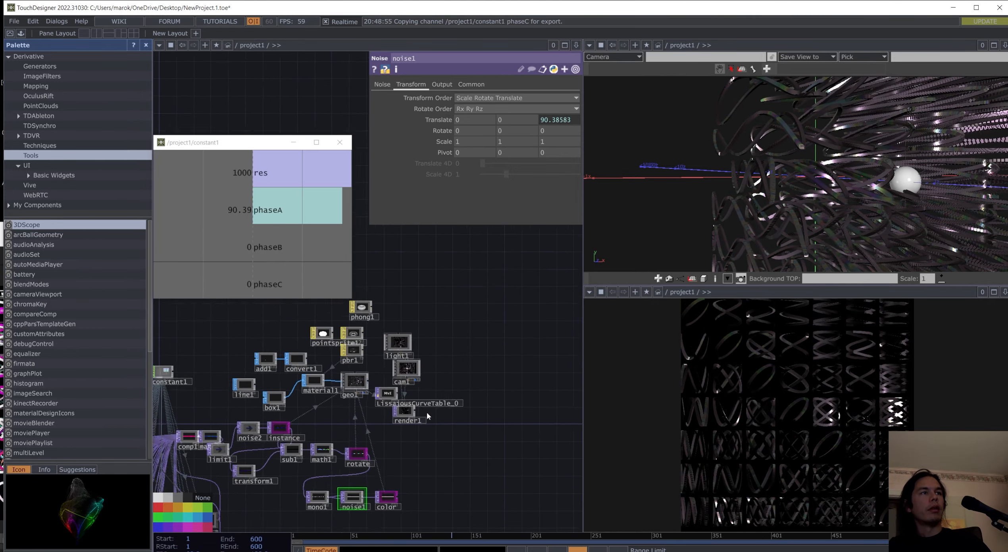
scroll(389, 346, up, 3)
click(421, 365)
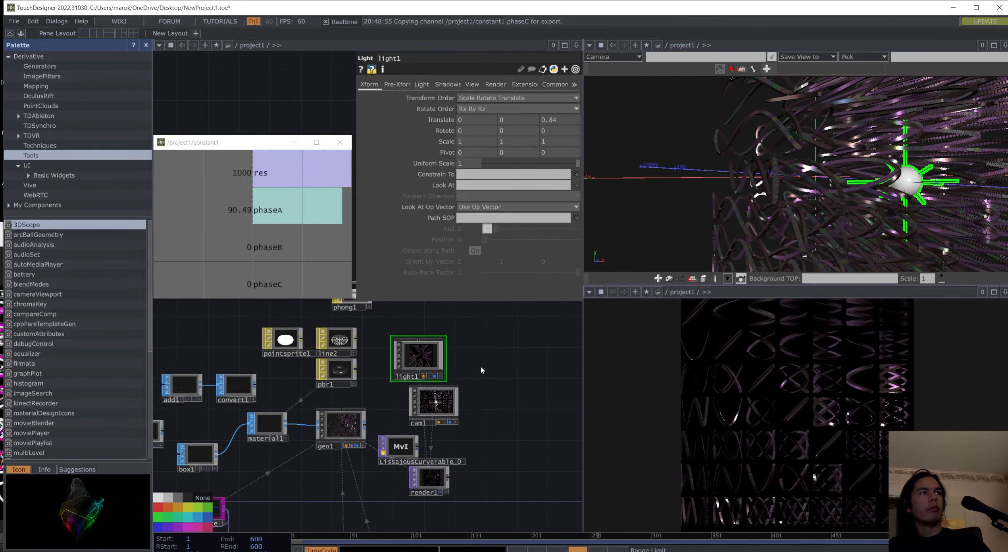
scroll(522, 395, down, 3)
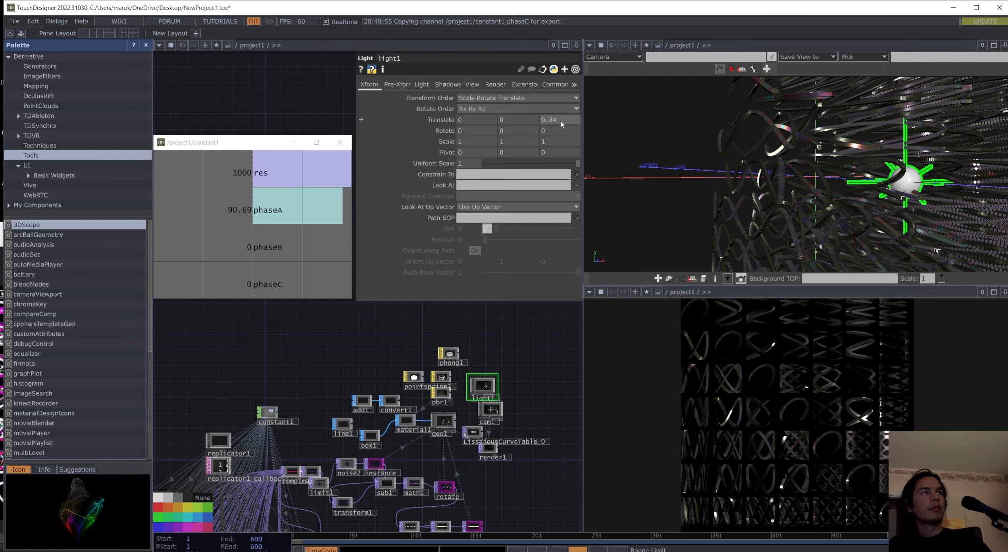
middle_drag(530, 120, 525, 109)
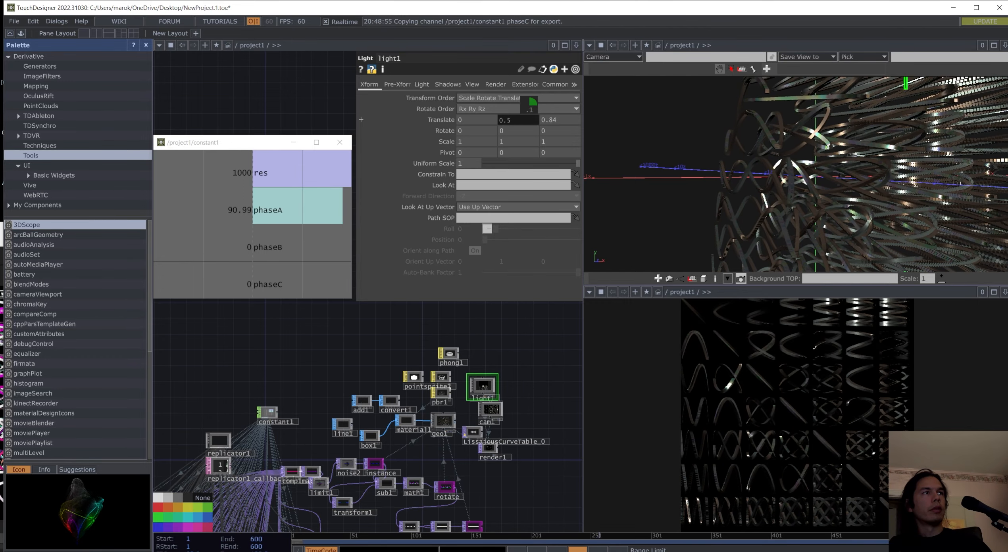
mouse_move(528, 110)
middle_down()
mouse_move(531, 126)
mouse_move(520, 122)
middle_up()
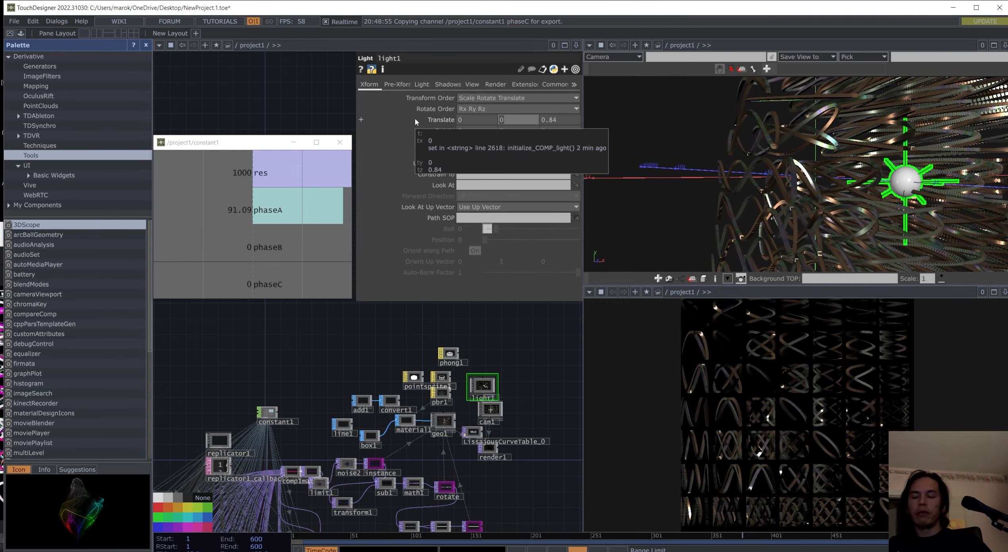
Step: Set light1's Y translate to the expression math.sin(absTime.seconds/2)/2
text(math.sin)
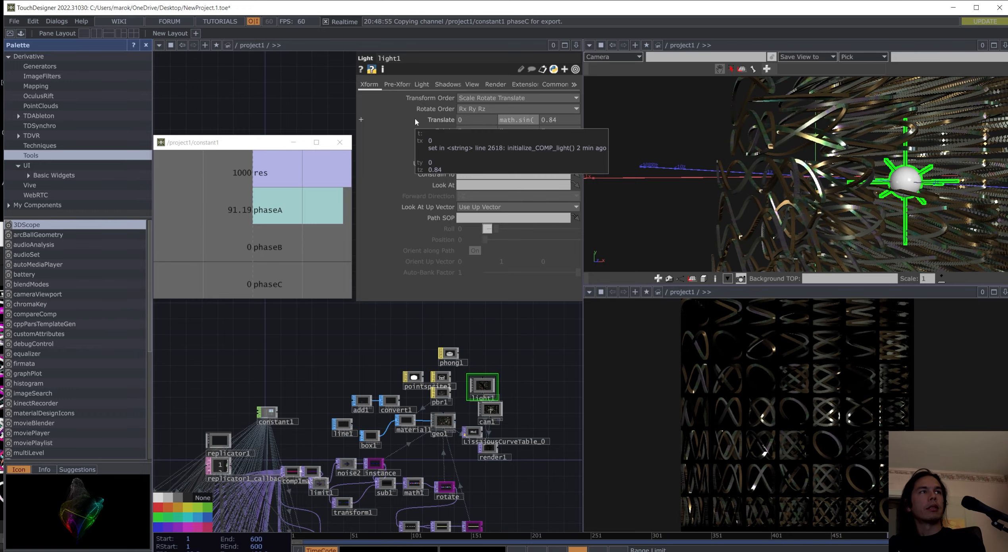
text((absT)
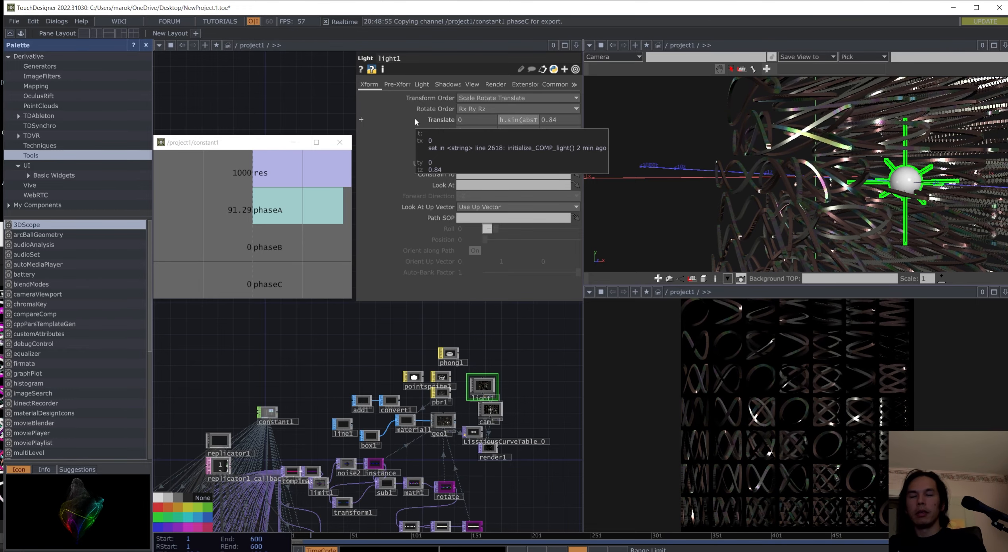
text(ime.seconds/2)
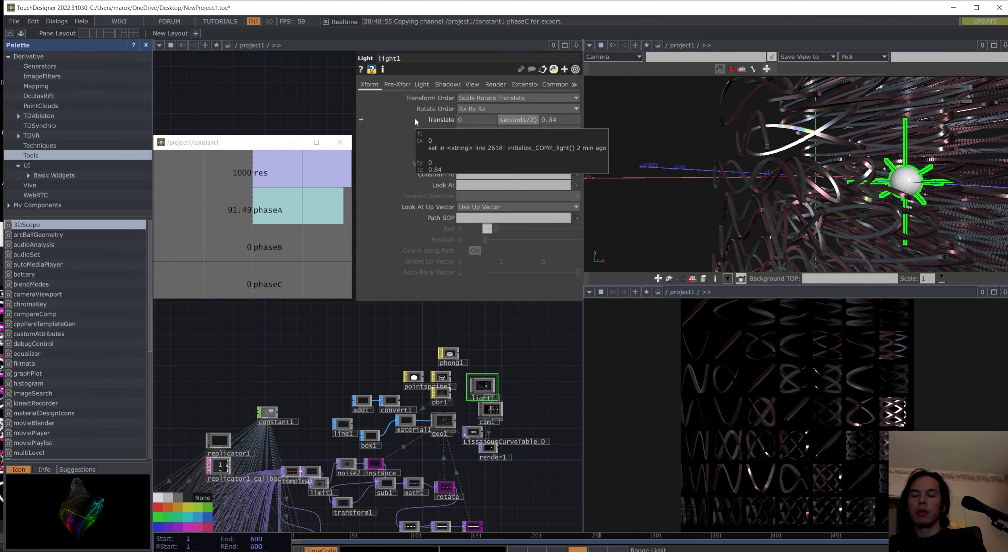
text())
key(Return)
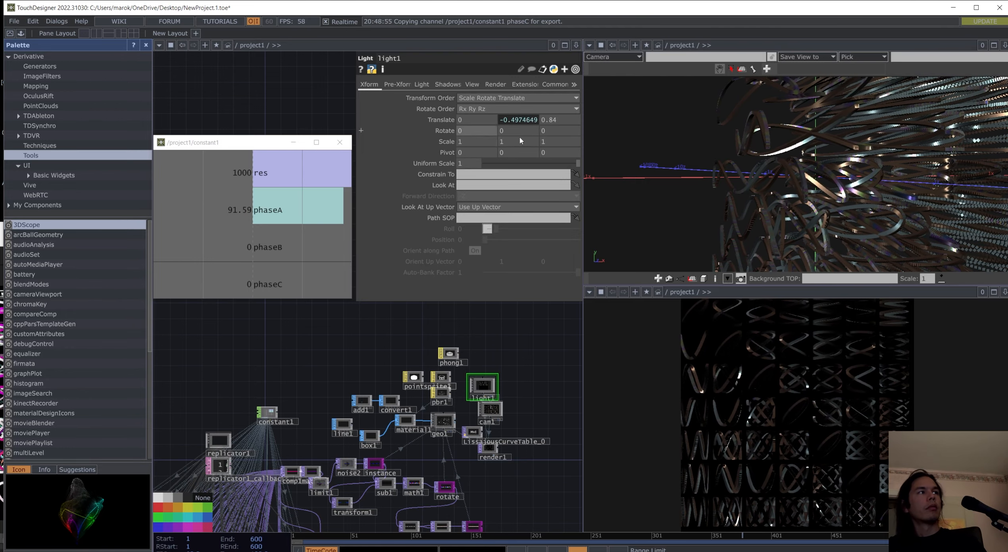
Step: Copy light1's Y translate expression to its X translate and change it to math.sin(absTime.seconds/3)/2
click(525, 120)
drag(539, 141, 349, 143)
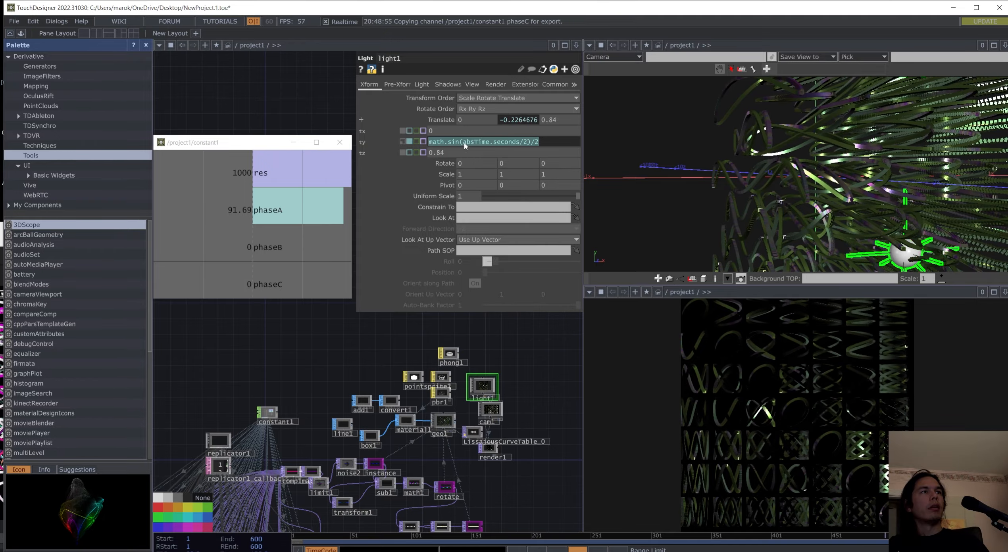
click(446, 120)
key(Return)
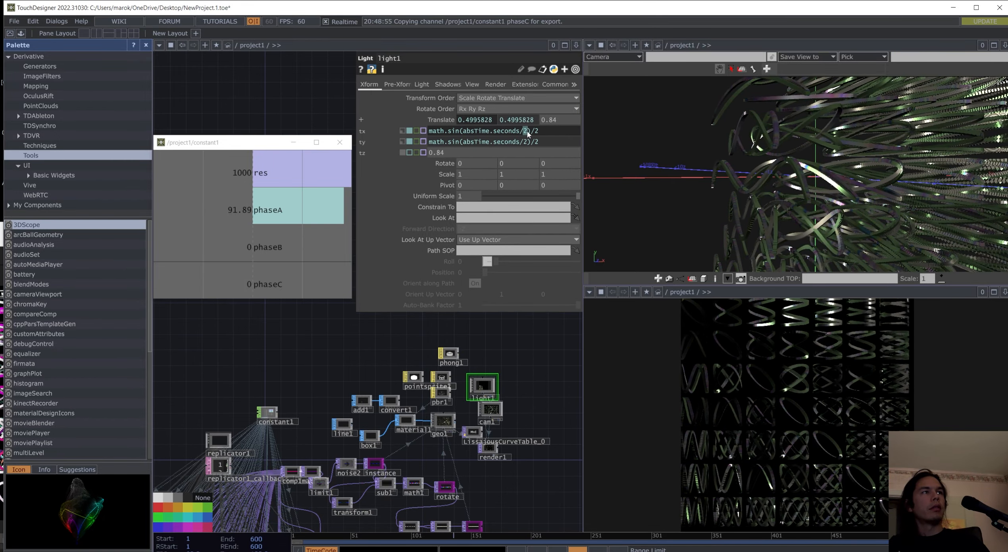
text(3)
key(Return)
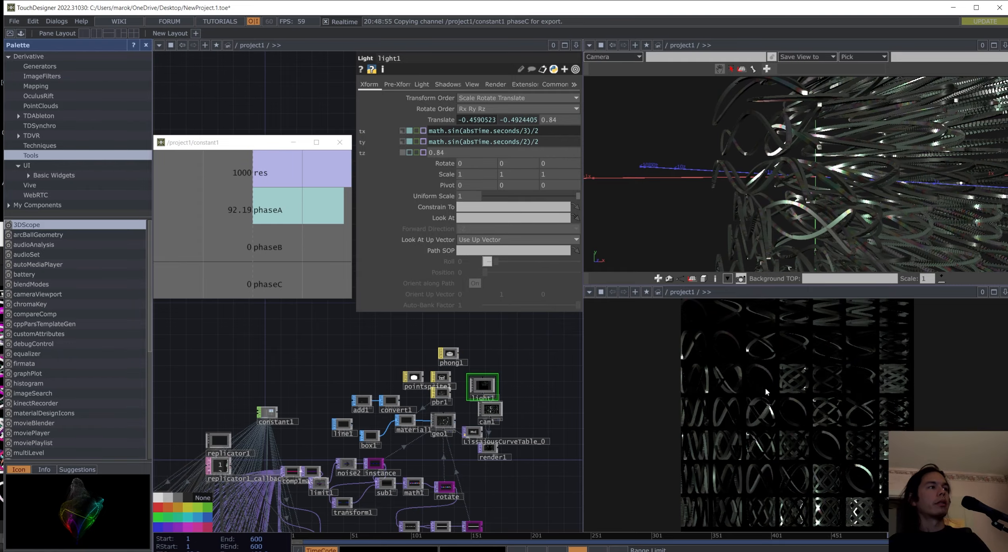
scroll(427, 404, up, 10)
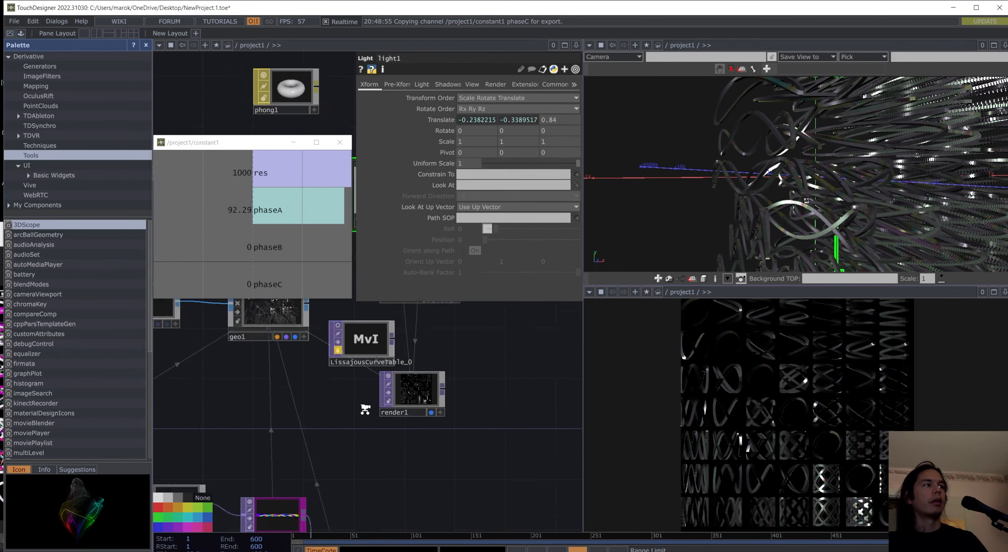
middle_drag(365, 410, 351, 403)
drag(351, 404, 415, 448)
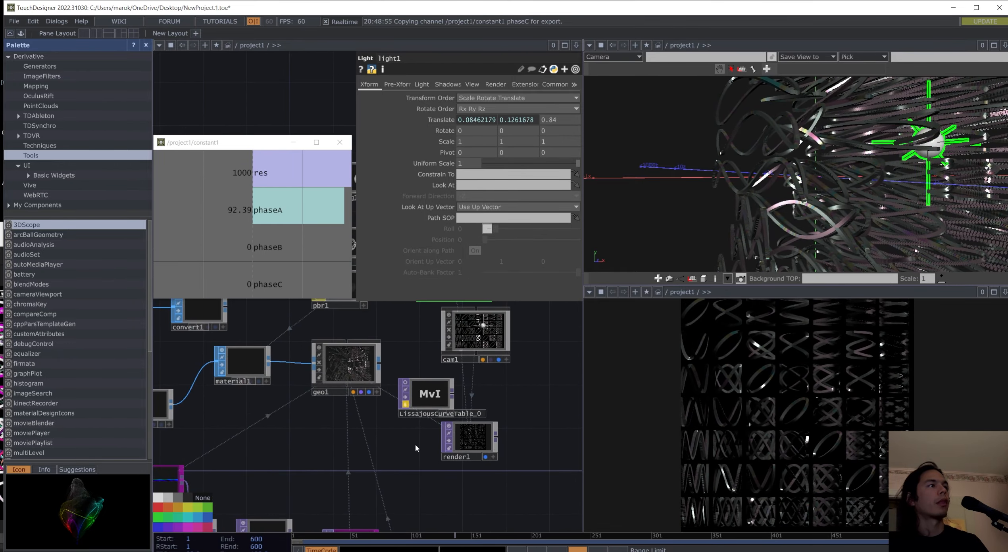